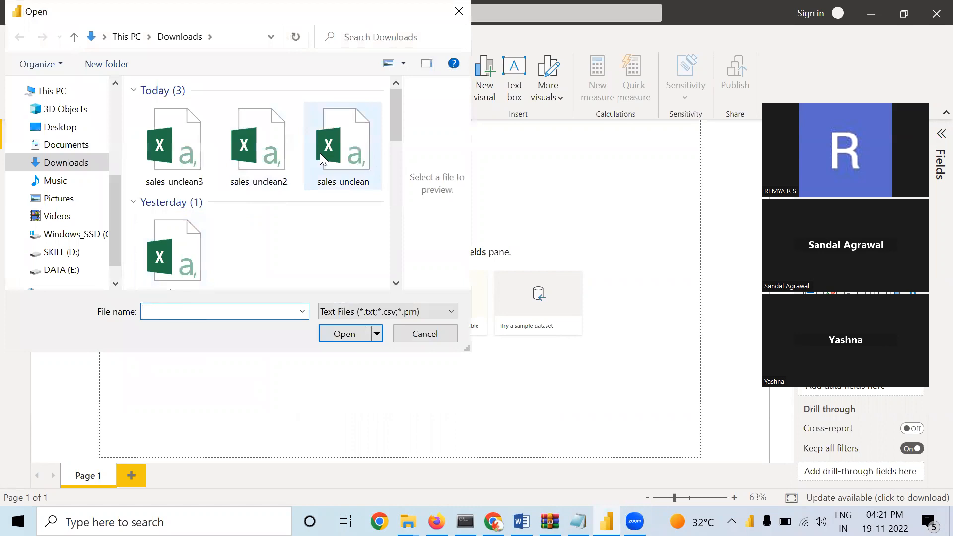
- Import the sales_unclean CSV file from Downloads and open its data for transformation in Power Query Editor
left_click(329, 160)
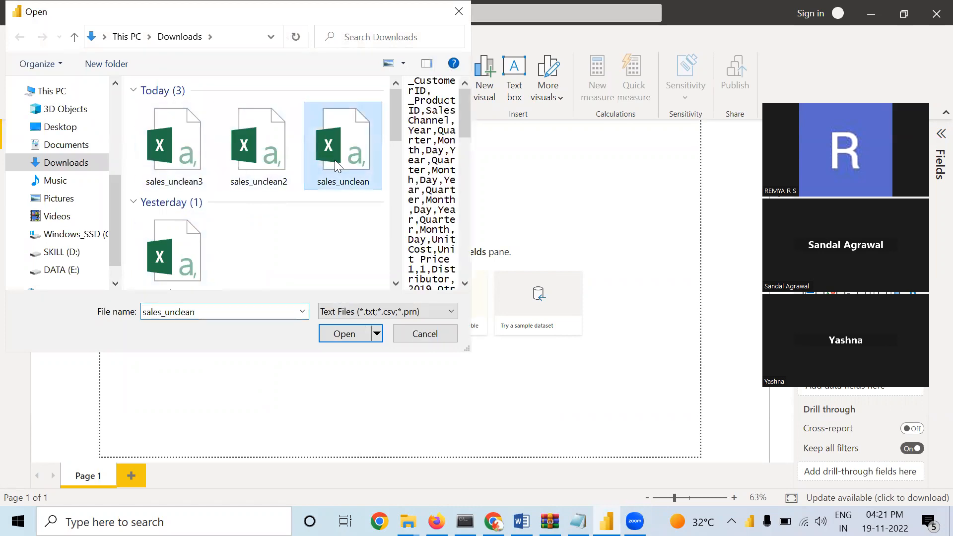
left_click(342, 333)
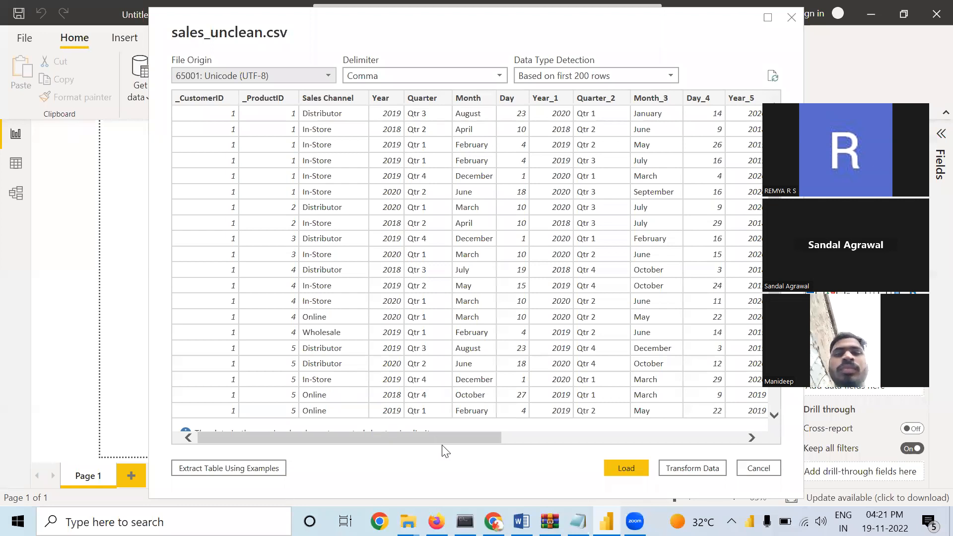
left_click_drag(442, 439, 752, 409)
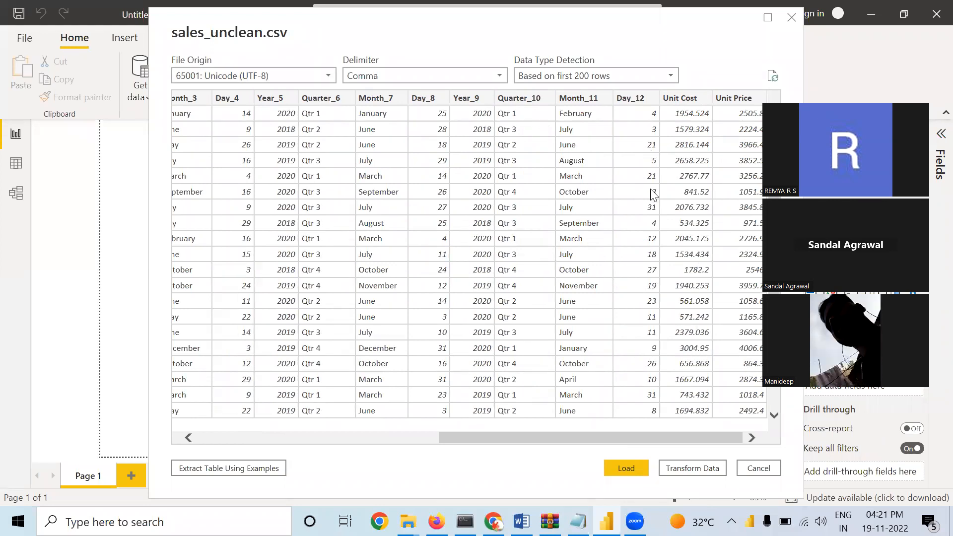
left_click(678, 469)
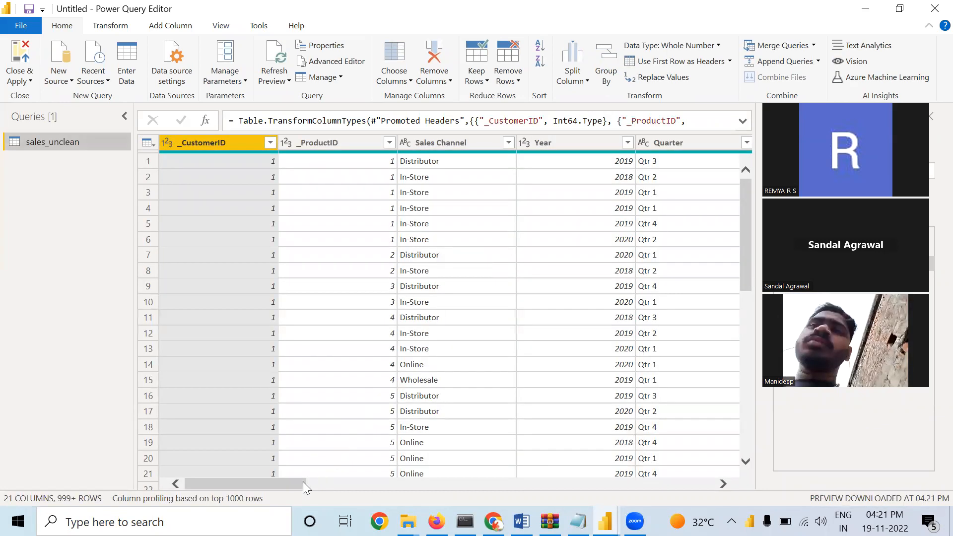
- Examine the columns of the sales_unclean table from _CustomerID through Unit Price
left_click_drag(302, 481, 346, 488)
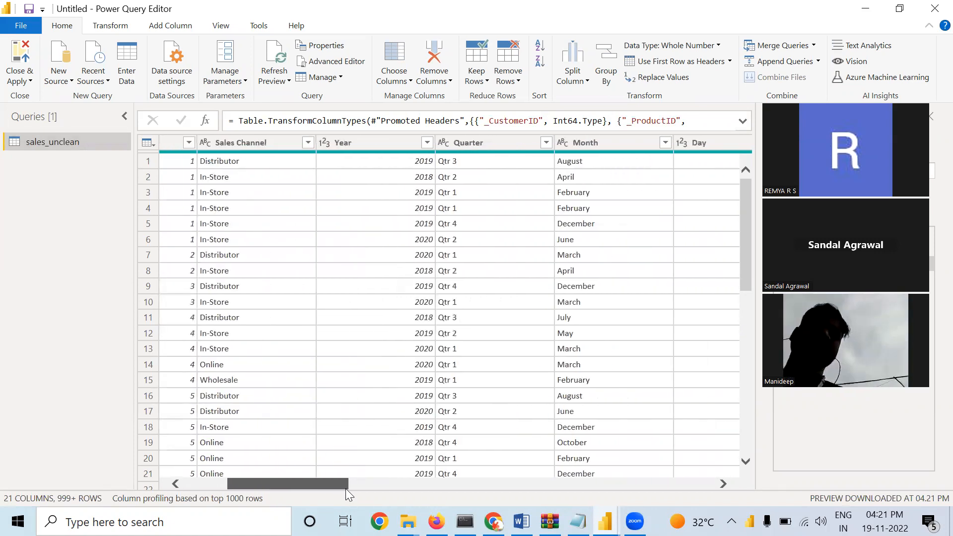
left_click_drag(345, 488, 406, 491)
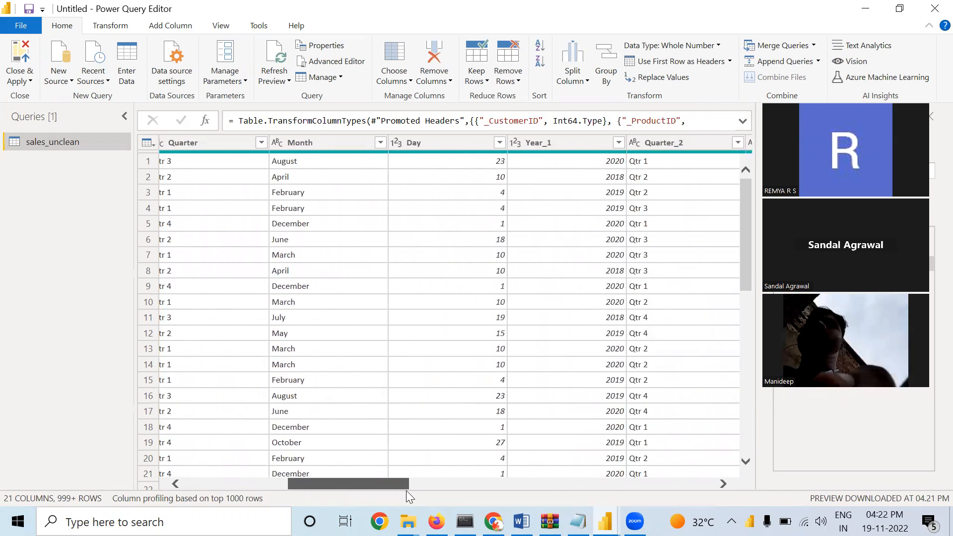
left_click_drag(406, 490, 330, 479)
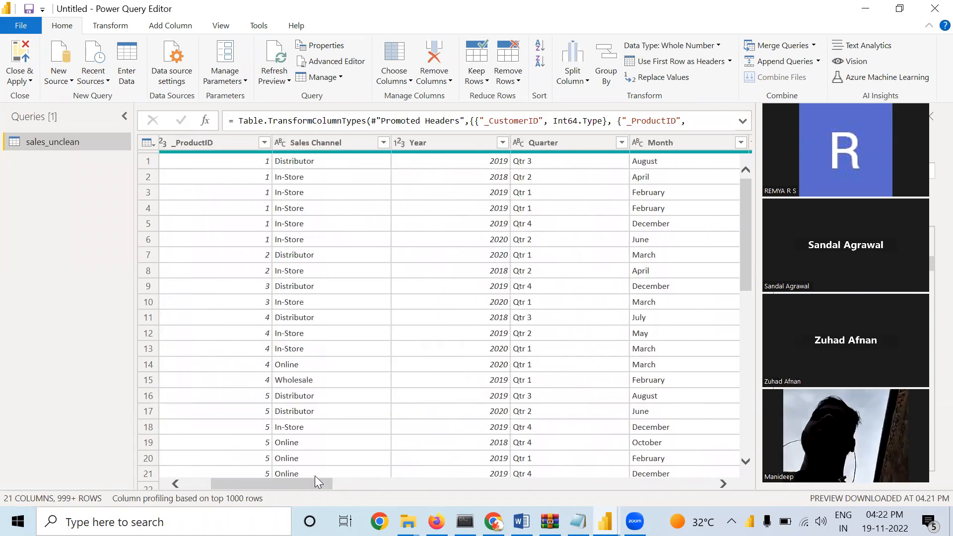
left_click_drag(313, 484, 253, 476)
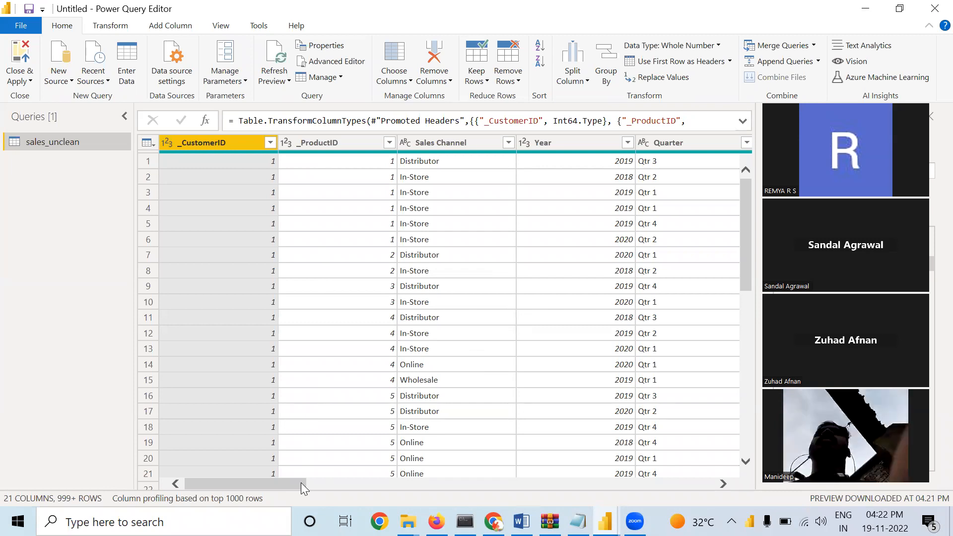
left_click_drag(300, 482, 715, 480)
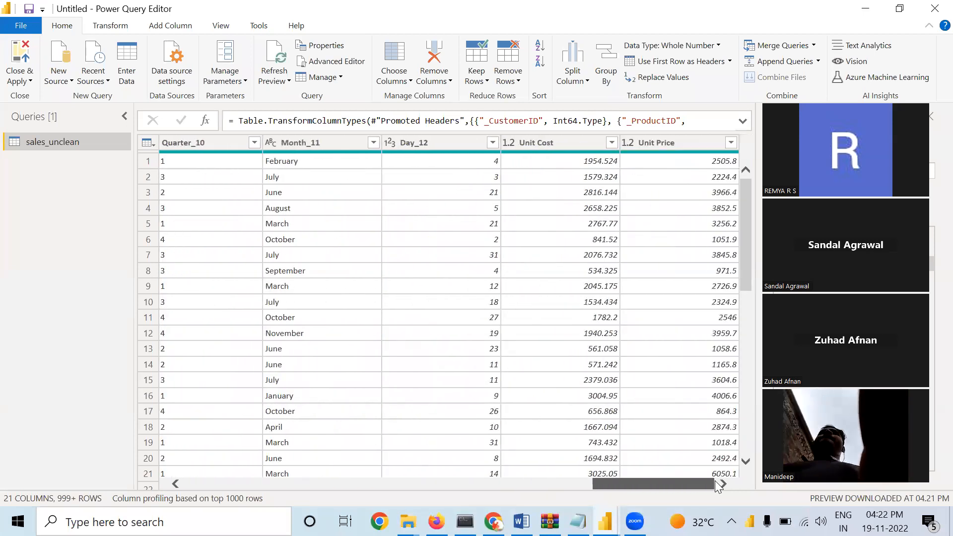
left_click_drag(715, 481, 503, 506)
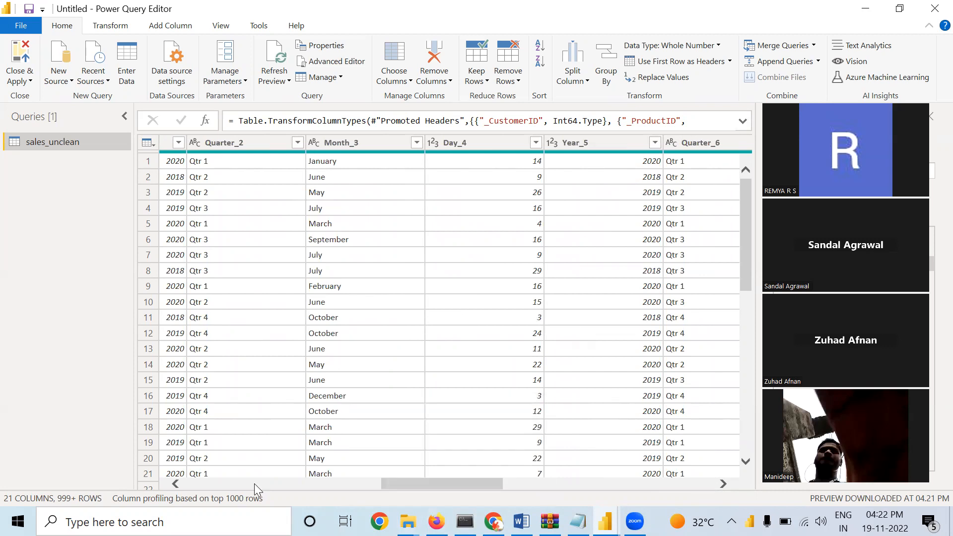
left_click_drag(411, 486, 198, 490)
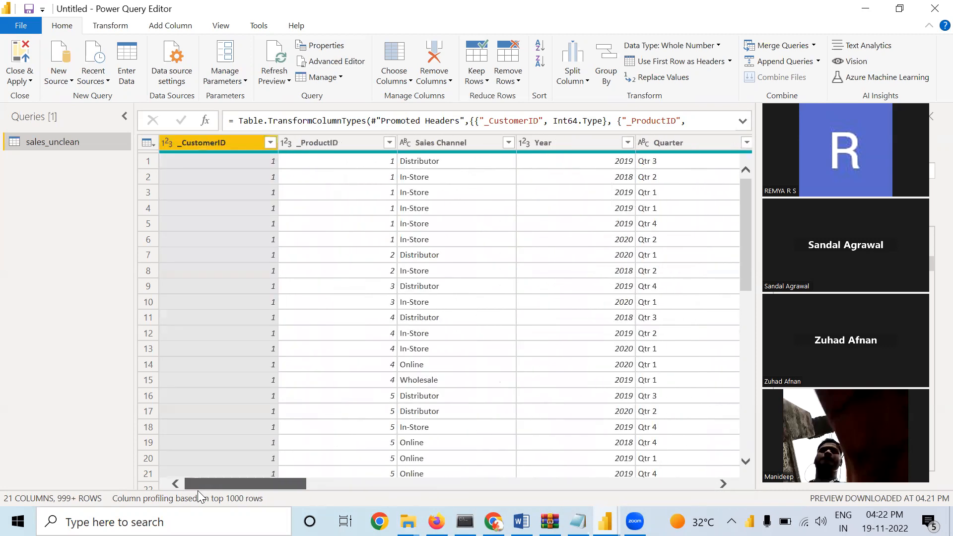
left_click(330, 485)
left_click_drag(318, 484, 214, 490)
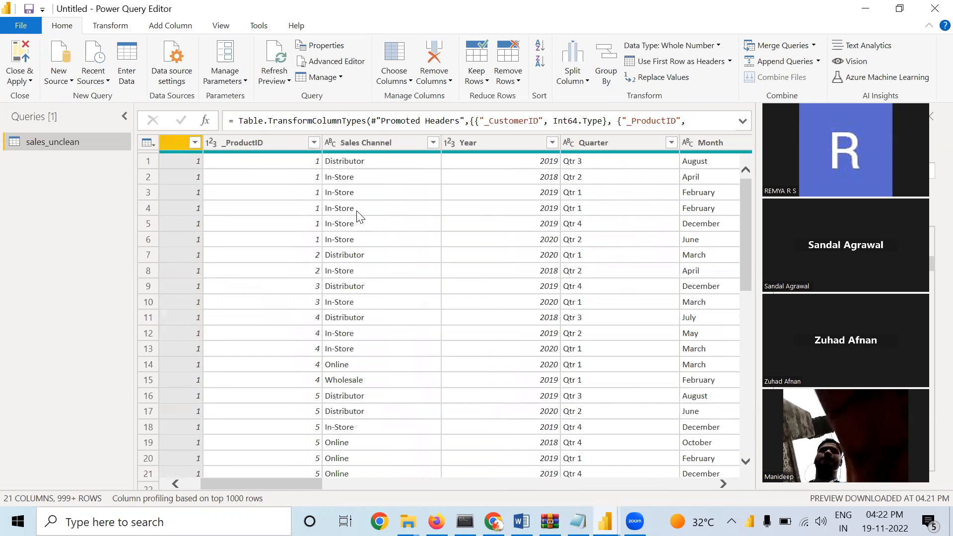
- Examine the fully loaded list of distinct Sales Channel values for inconsistent spellings
left_click(433, 142)
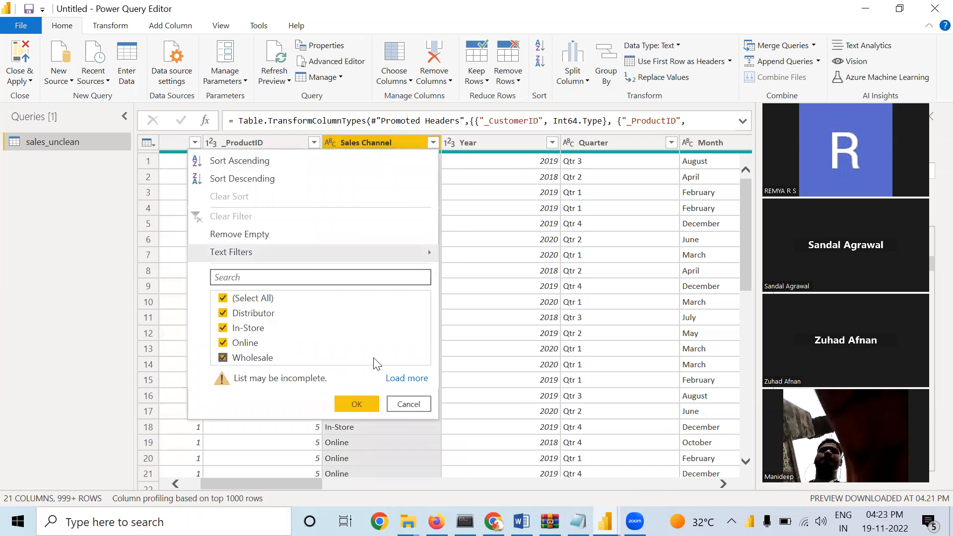
left_click(405, 378)
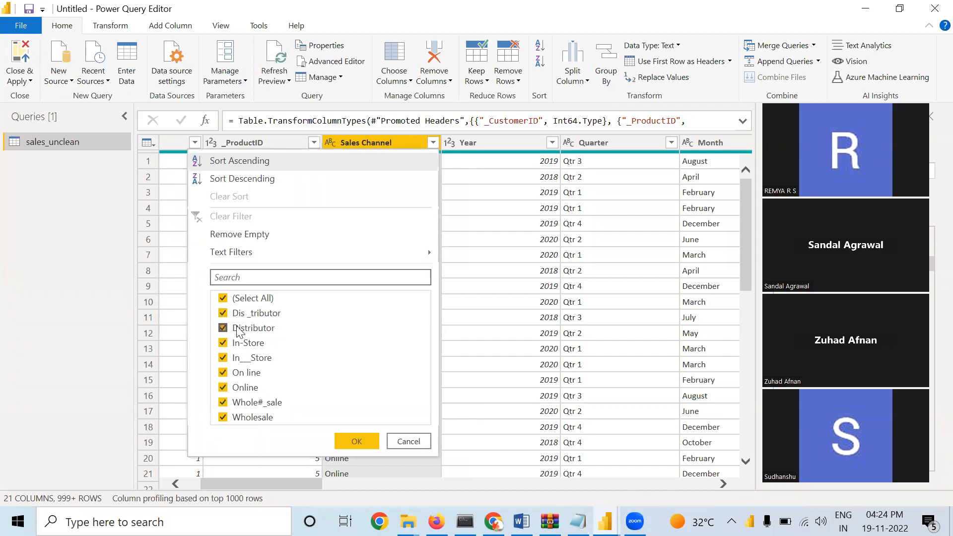
left_click(107, 297)
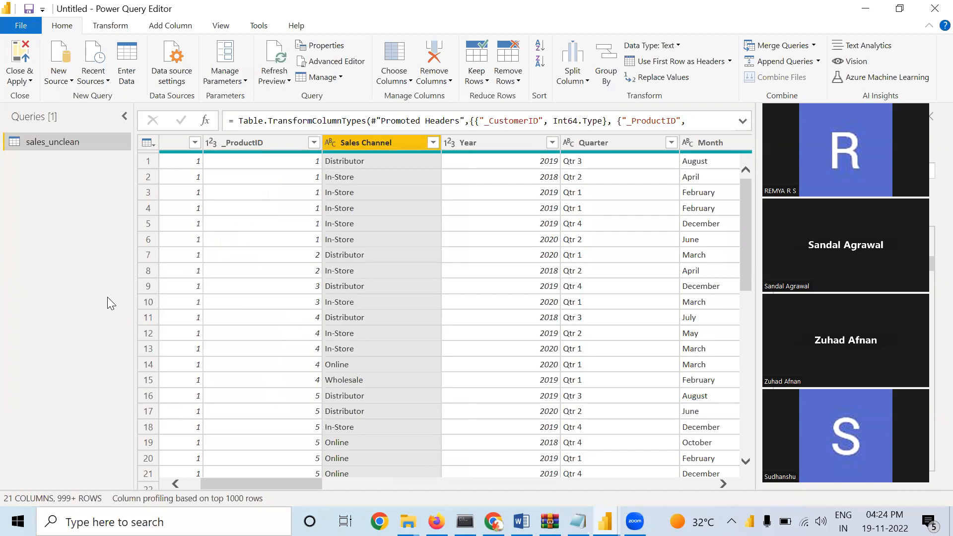
right_click(365, 148)
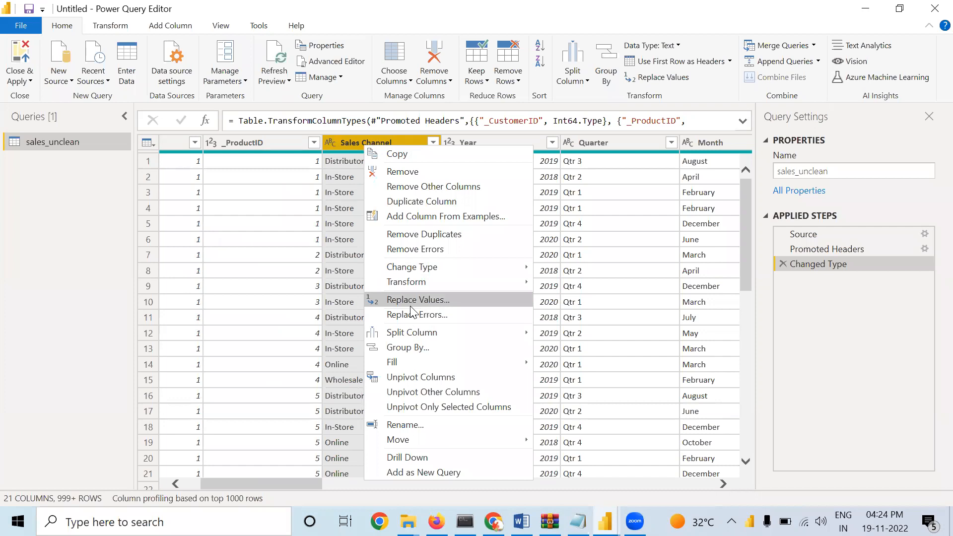
left_click(352, 142)
- Load all Sales Channel values and filter the column to show only "Dis _tributor"
left_click(432, 142)
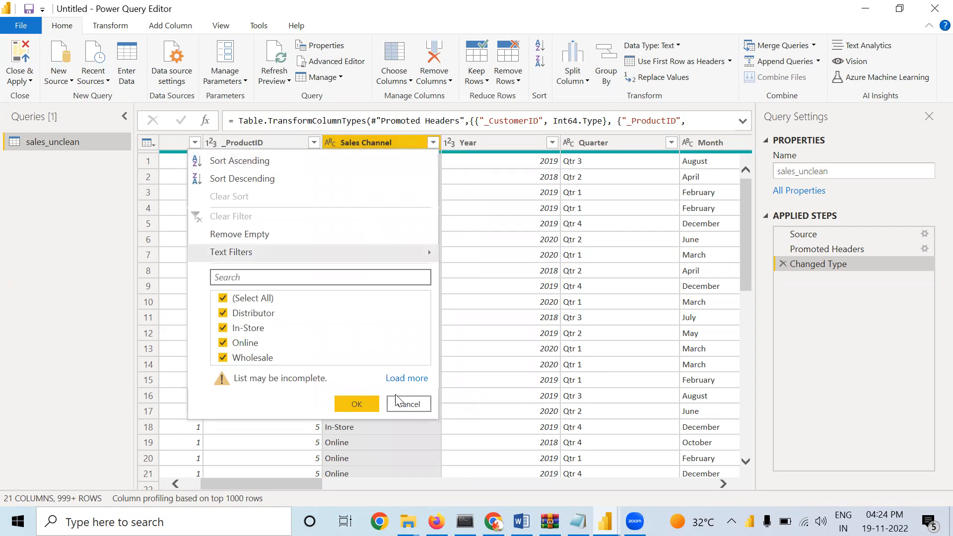
left_click(403, 380)
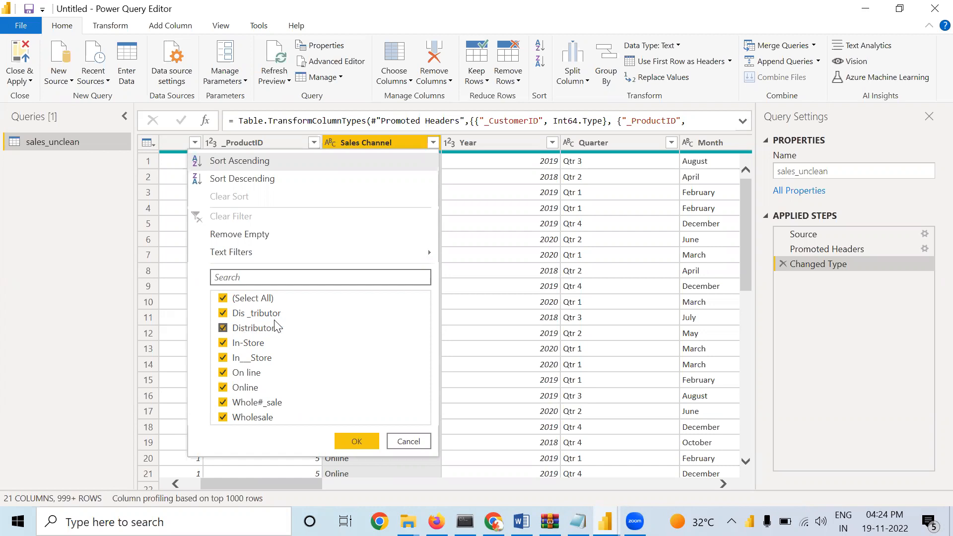
left_click(223, 299)
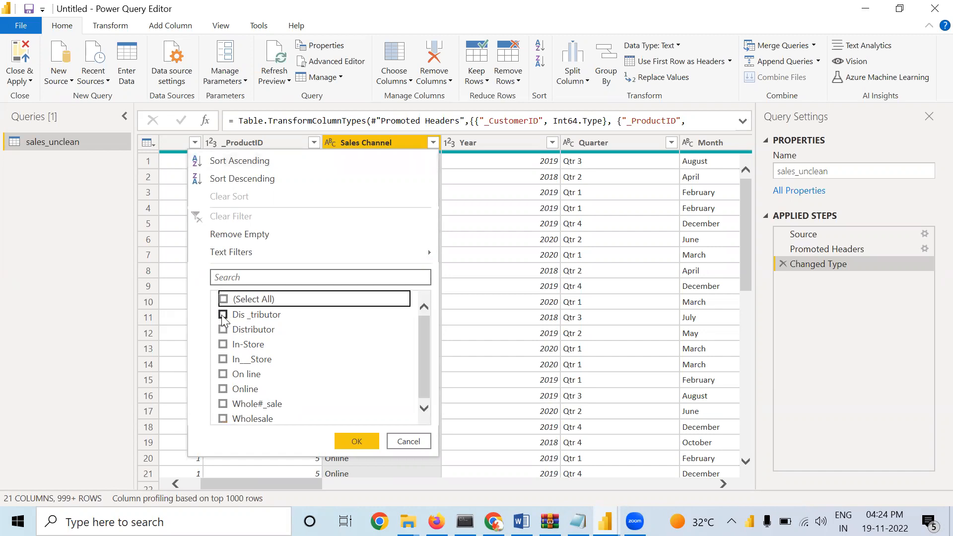
left_click(222, 315)
left_click(351, 439)
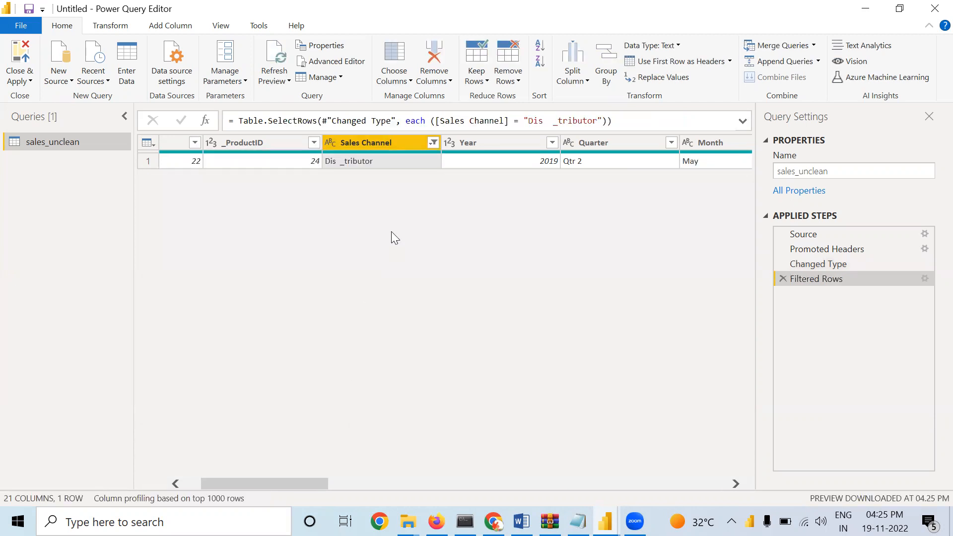
- Replace "Dis _tributor" with "Distributor" in the Sales Channel column and delete the Filtered Rows step
right_click(377, 161)
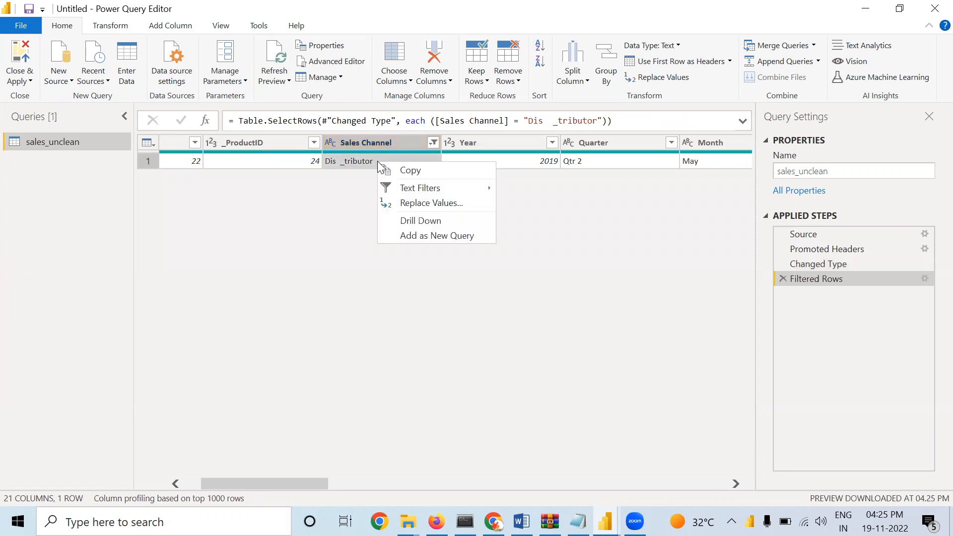
left_click(412, 205)
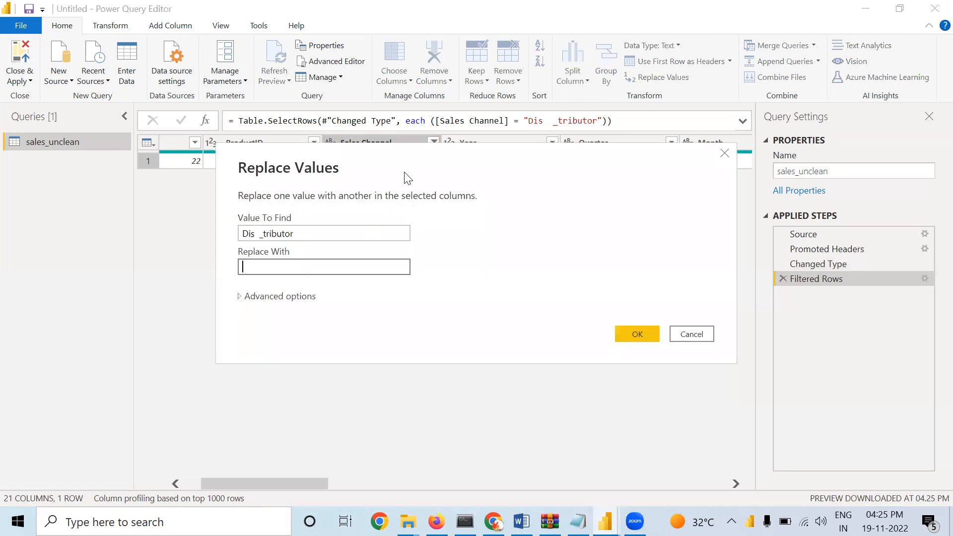
left_click(313, 352)
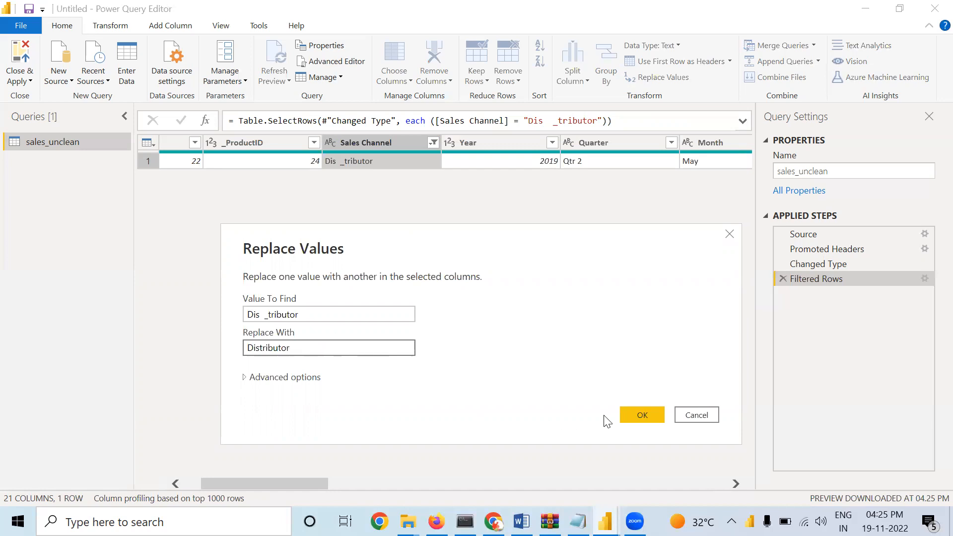
left_click(639, 415)
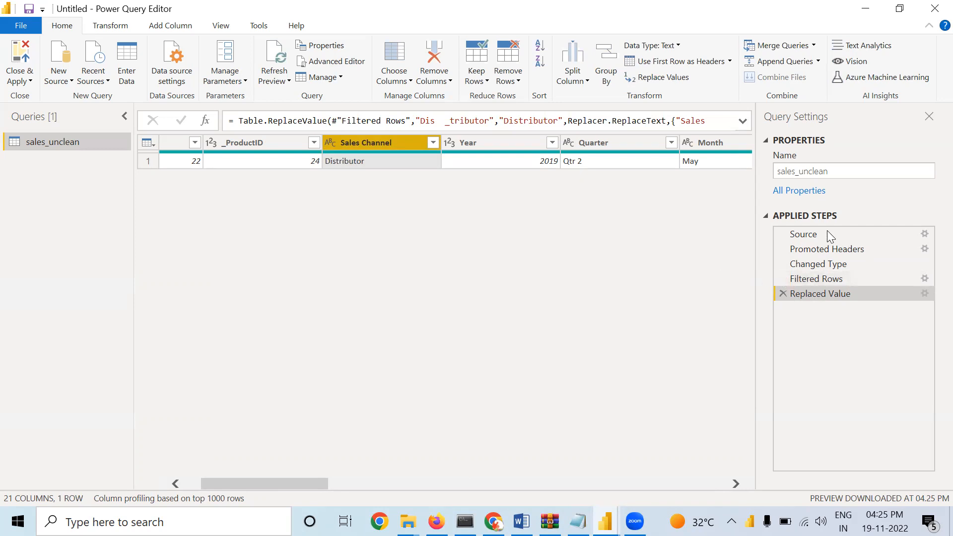
left_click(781, 279)
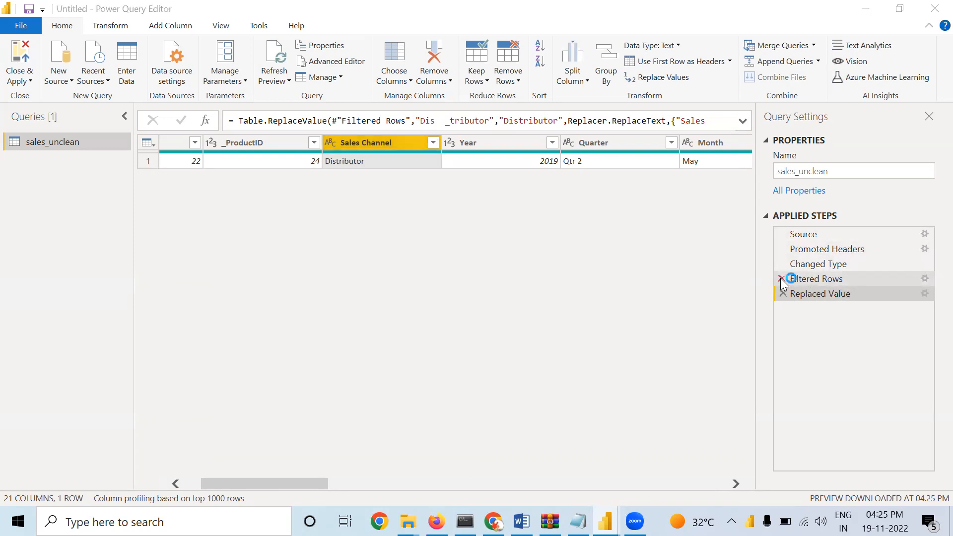
left_click(545, 290)
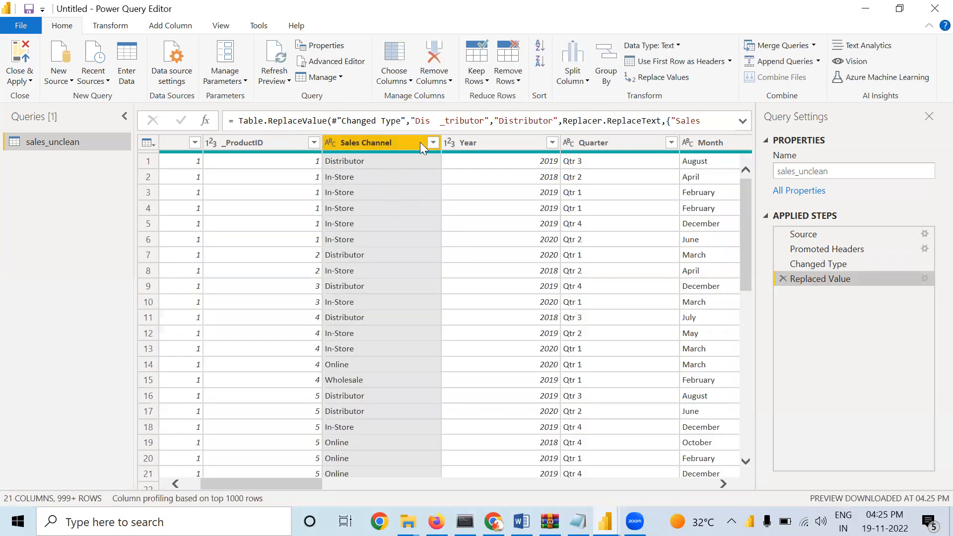
- Load all Sales Channel values and filter the column to show only "In___Store"
left_click(433, 142)
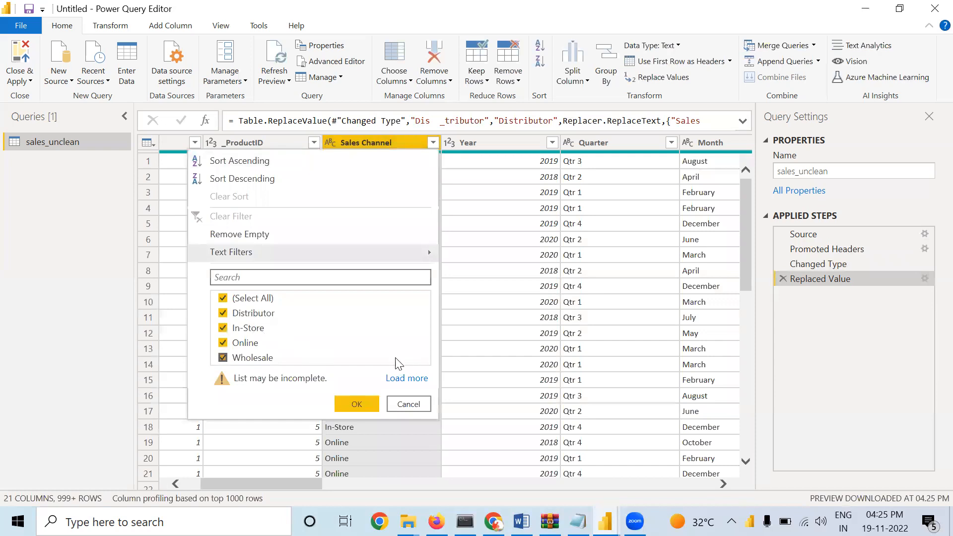
left_click(406, 378)
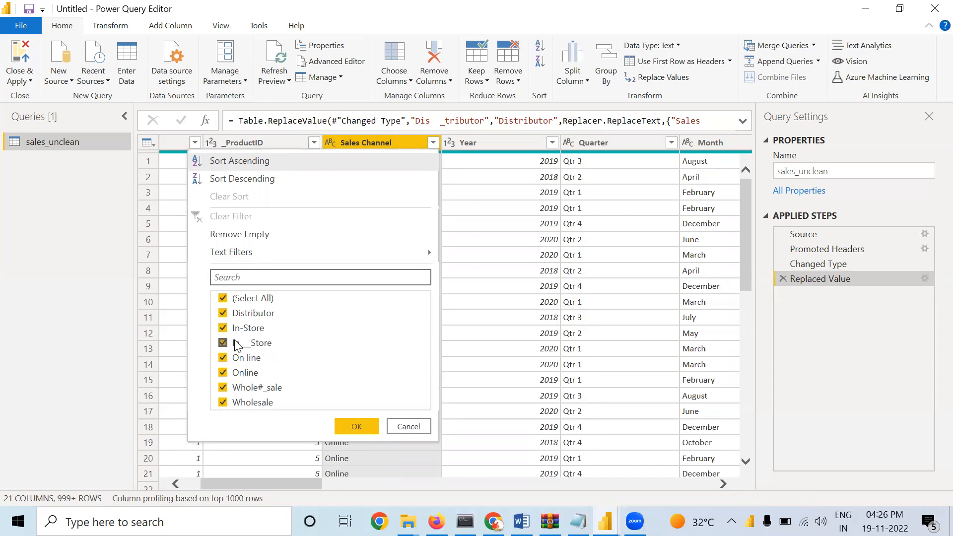
left_click(224, 298)
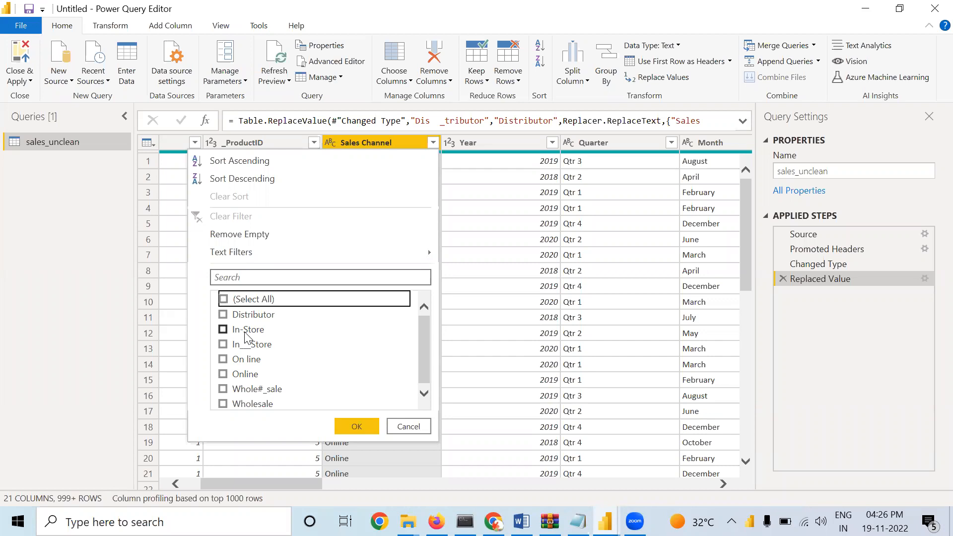
left_click(223, 343)
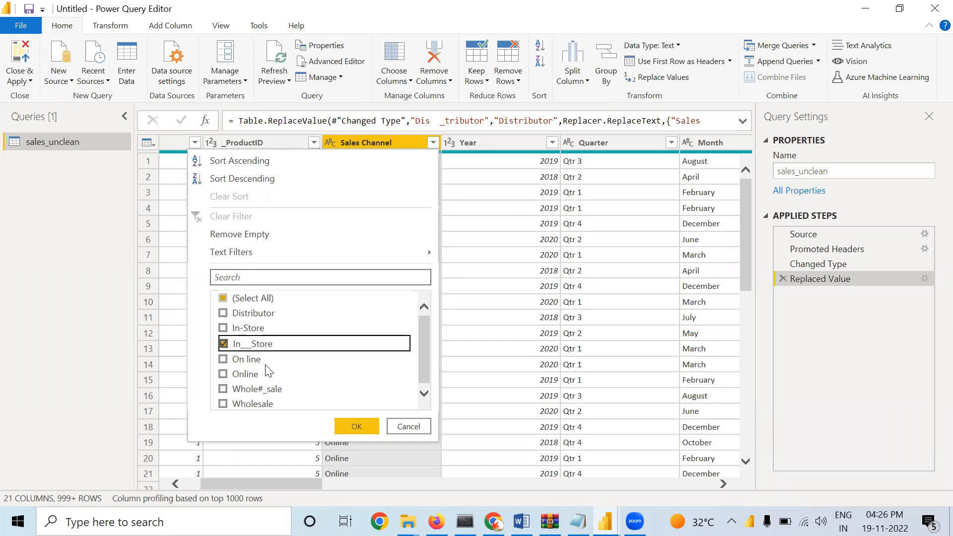
left_click(359, 426)
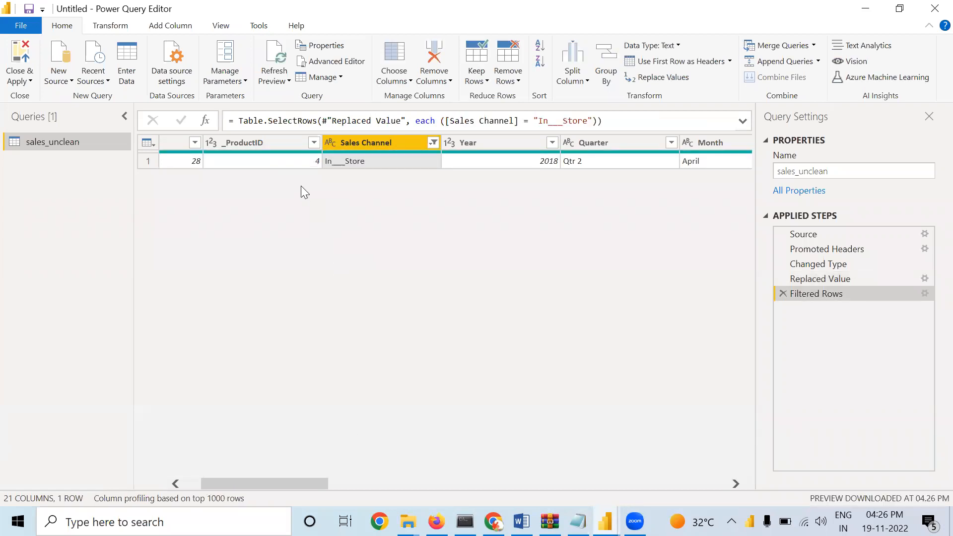
- Replace "In___Store" with "In-Store" in the Sales Channel column and delete the Filtered Rows step
right_click(361, 163)
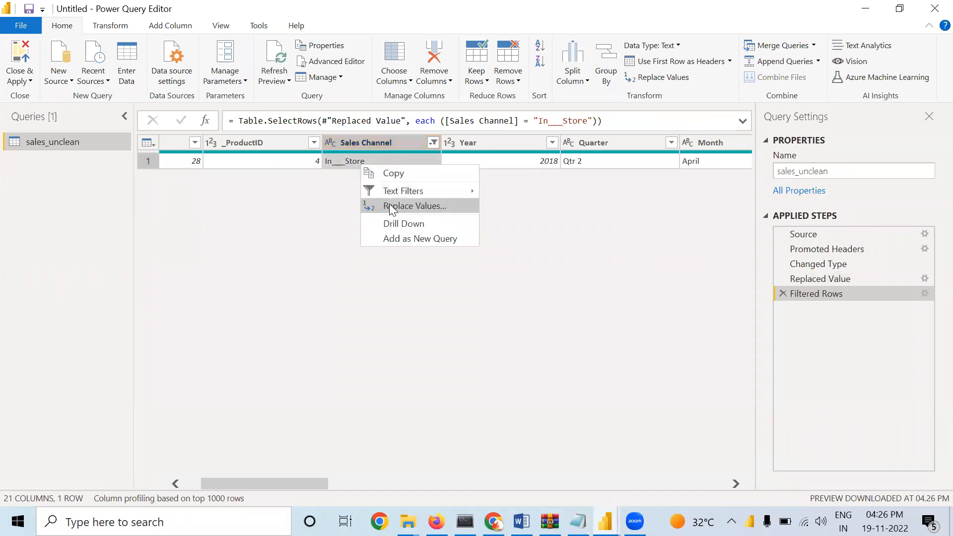
left_click(328, 165)
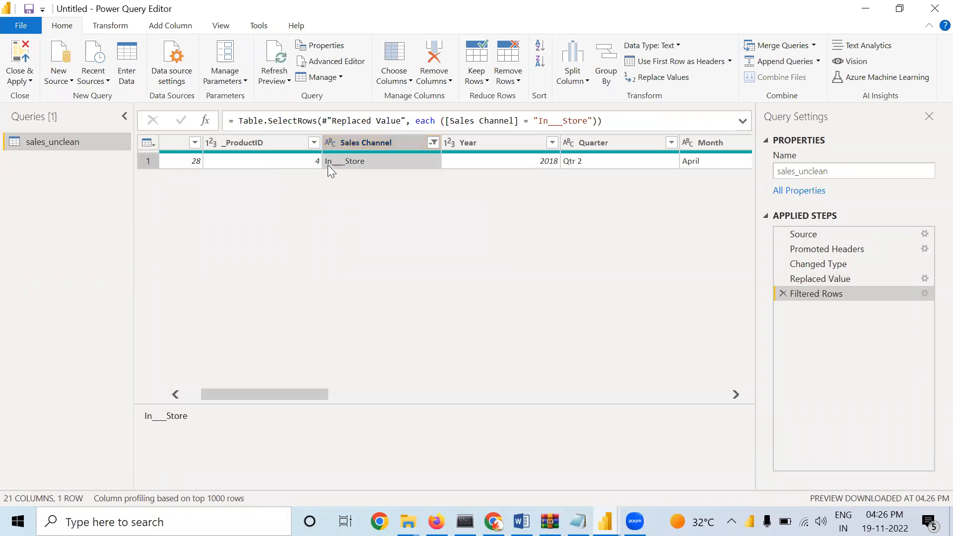
right_click(341, 157)
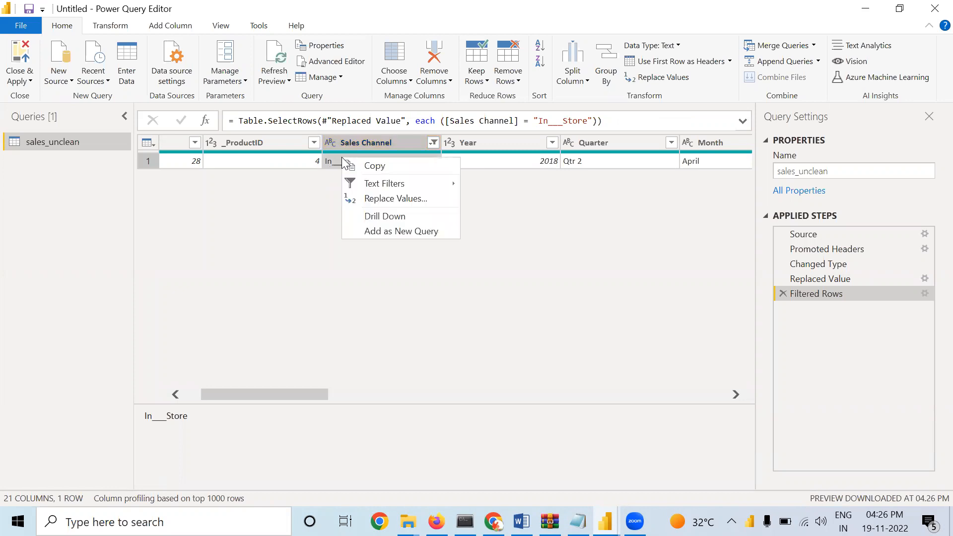
left_click(380, 199)
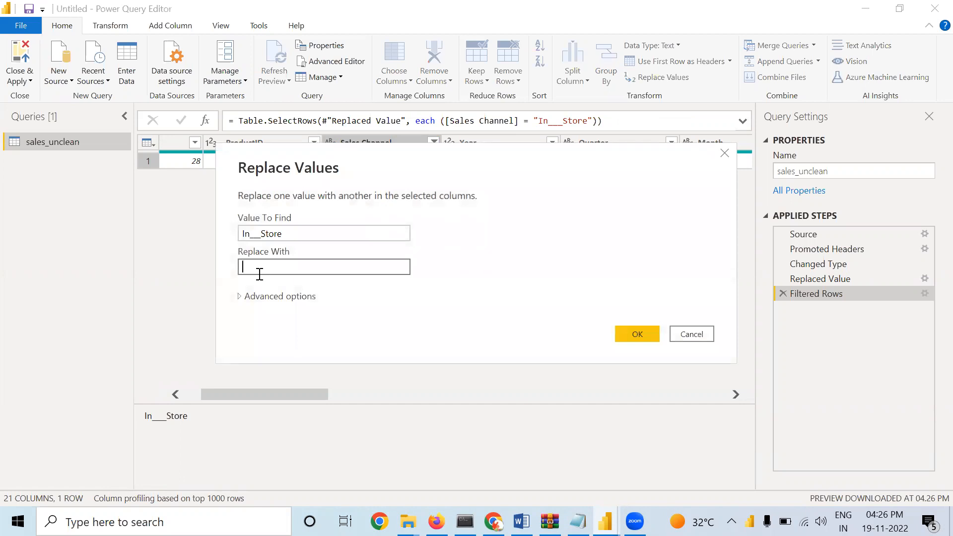
left_click_drag(296, 233, 239, 236)
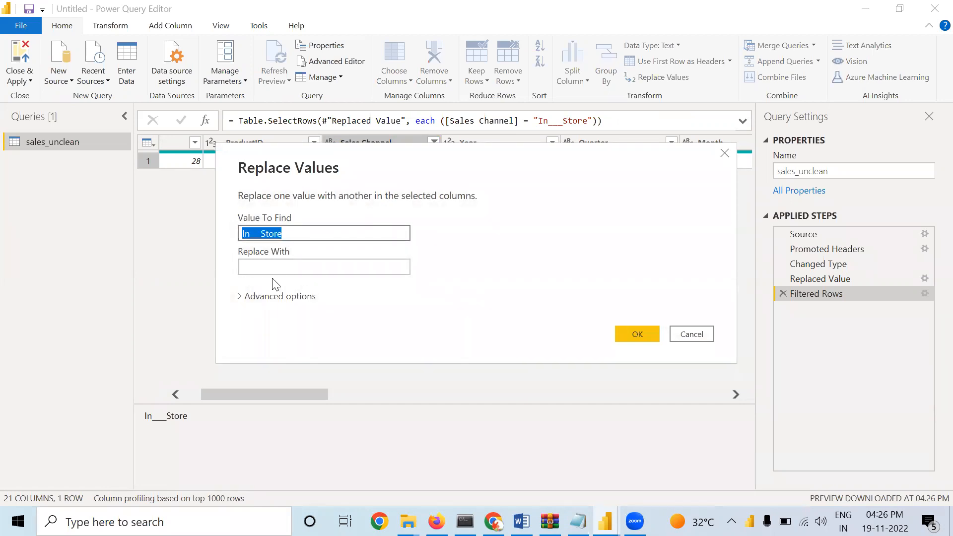
left_click(247, 266)
type("In__Store")
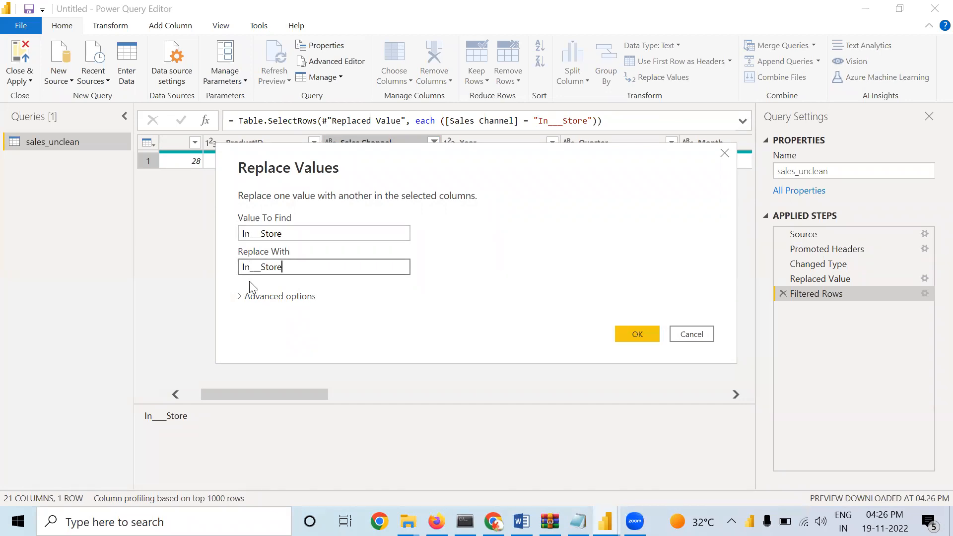
left_click_drag(251, 269, 260, 269)
type("-")
left_click(636, 330)
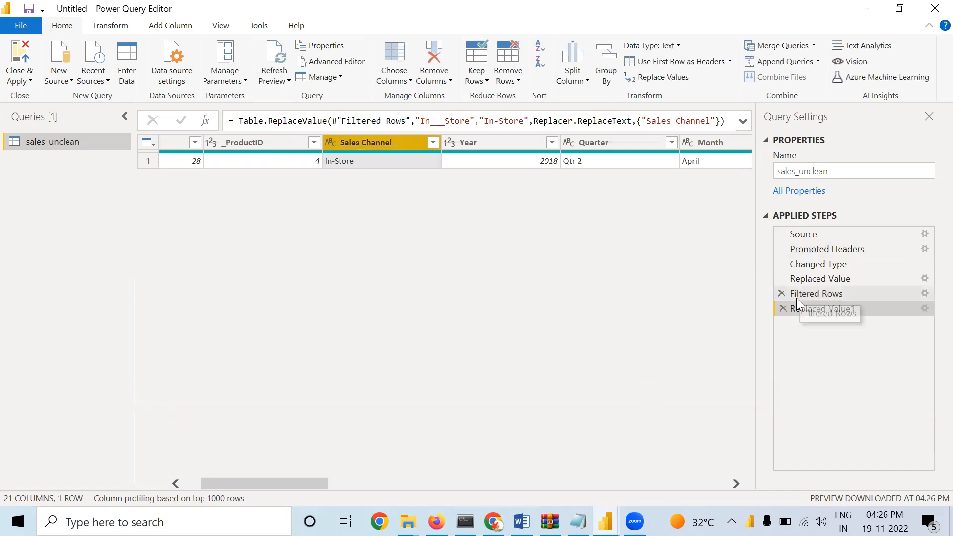
left_click(783, 294)
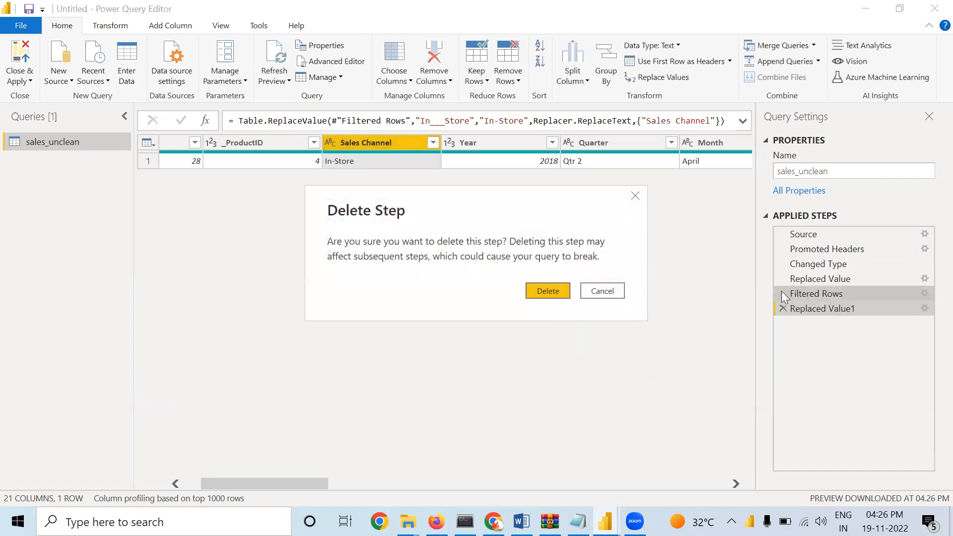
left_click(551, 290)
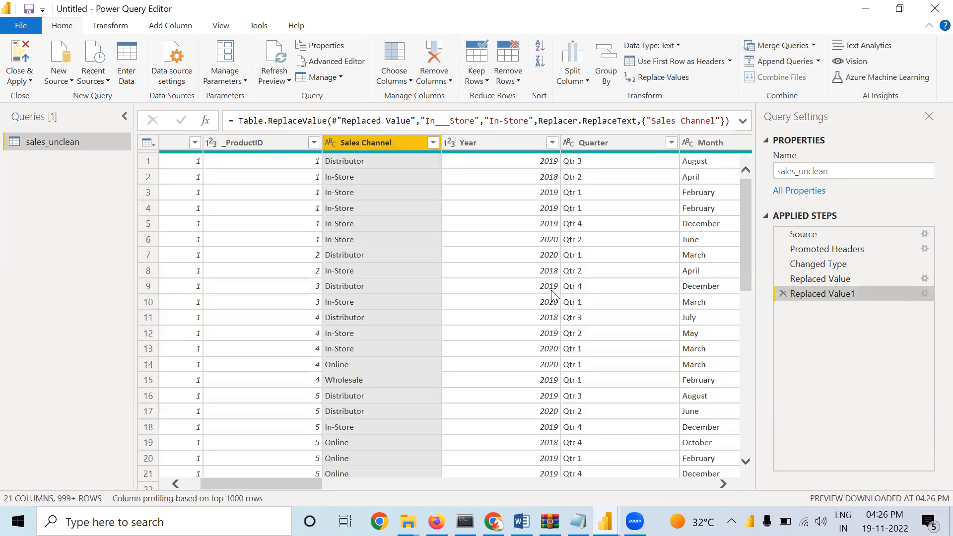
- Load all Sales Channel values and filter the column to show only "On line"
left_click(433, 142)
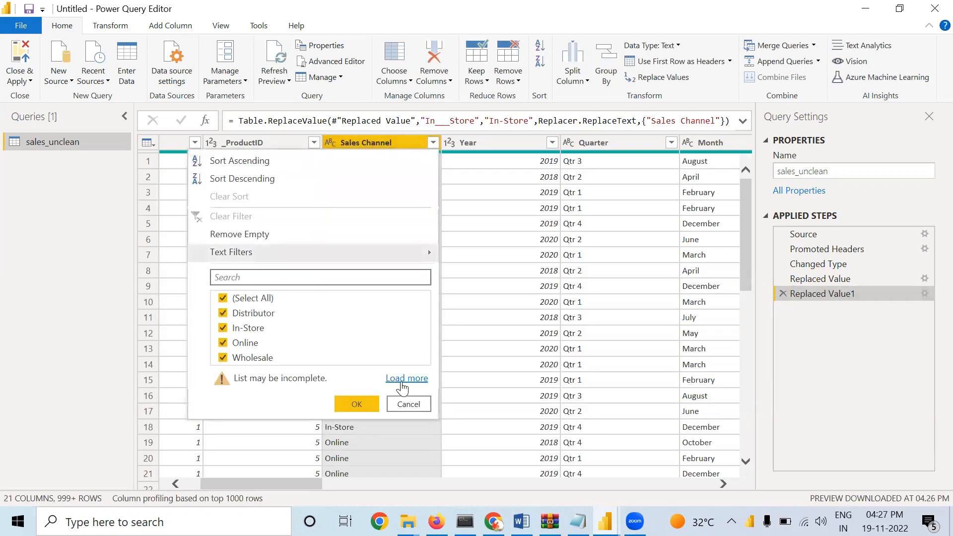
left_click(400, 379)
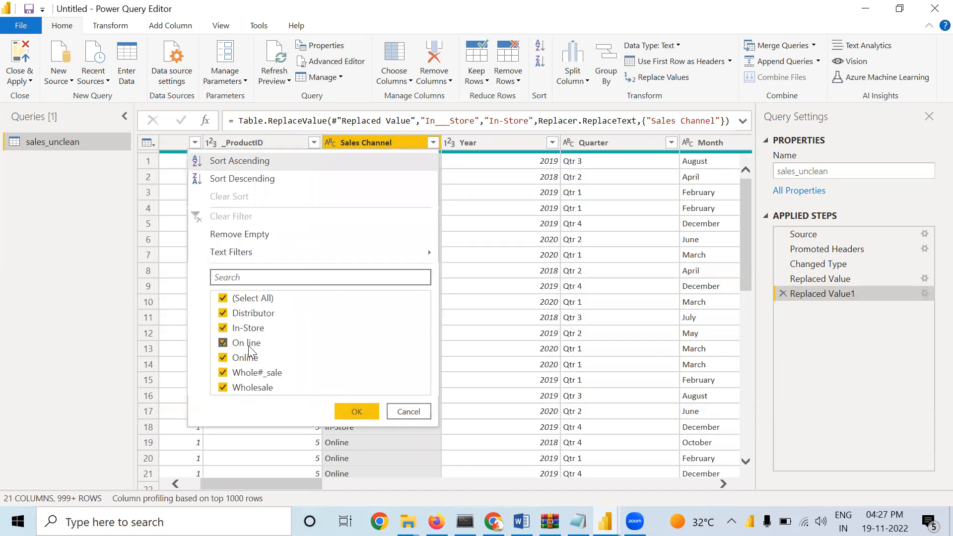
left_click(223, 299)
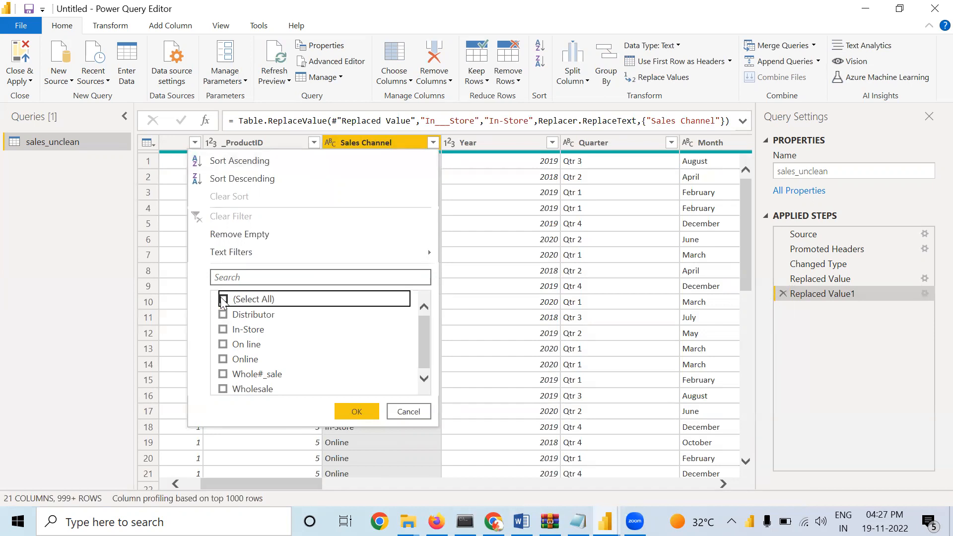
left_click(223, 345)
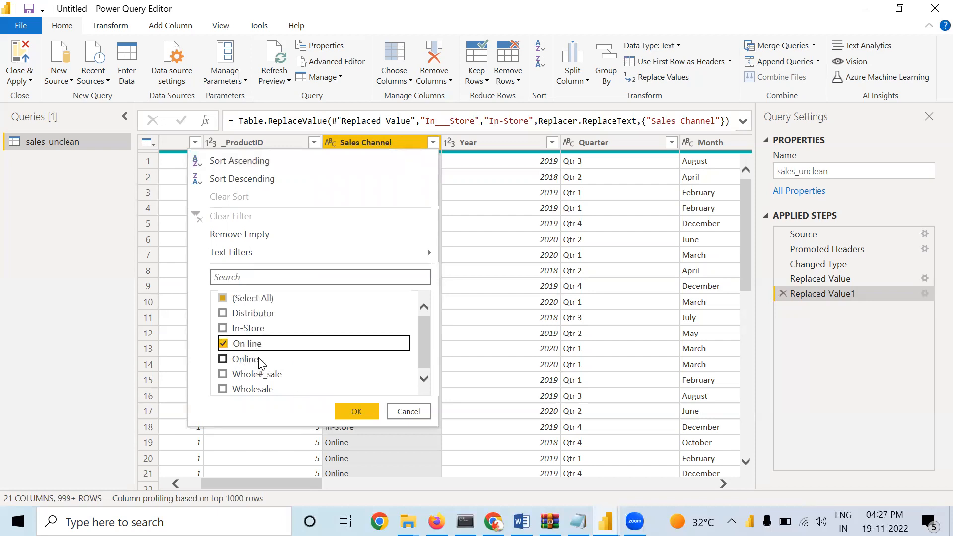
left_click(358, 413)
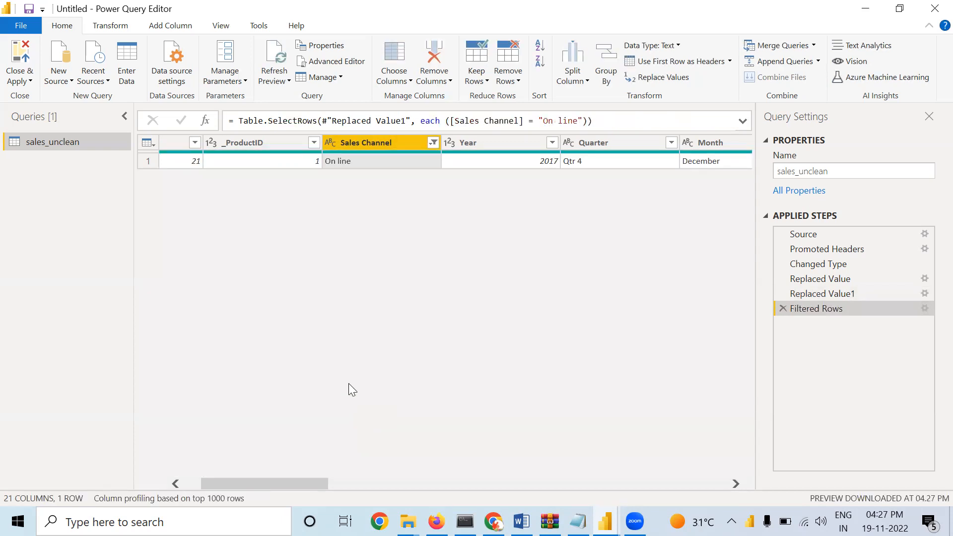
- Replace "On line" with "Online" in the Sales Channel column and delete the Filtered Rows step
right_click(361, 163)
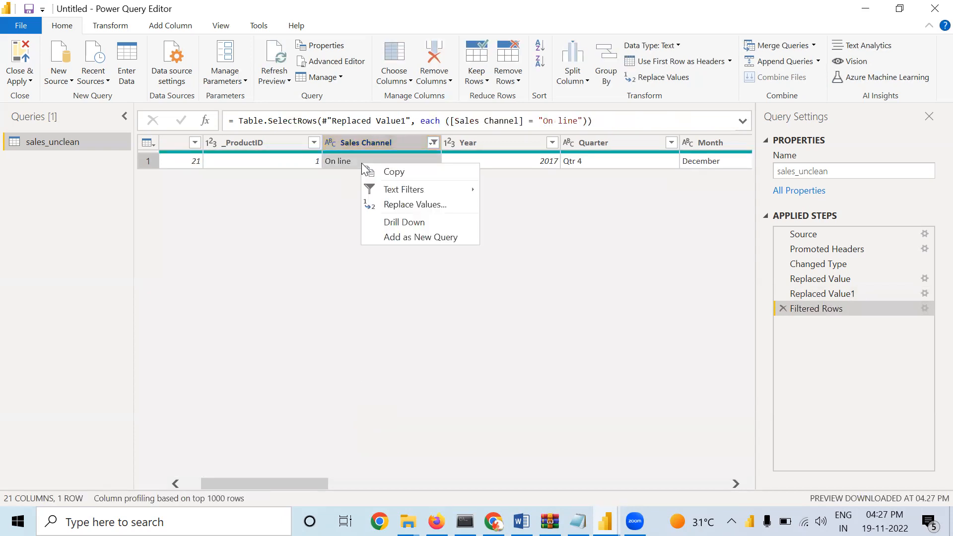
left_click(386, 205)
left_click(267, 233)
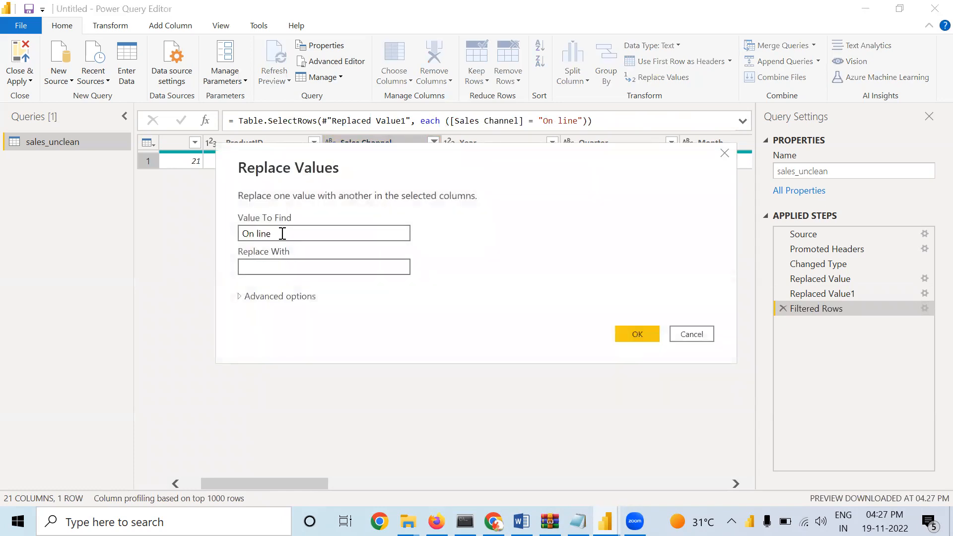
left_click_drag(266, 234, 234, 238)
key("ctrl+c")
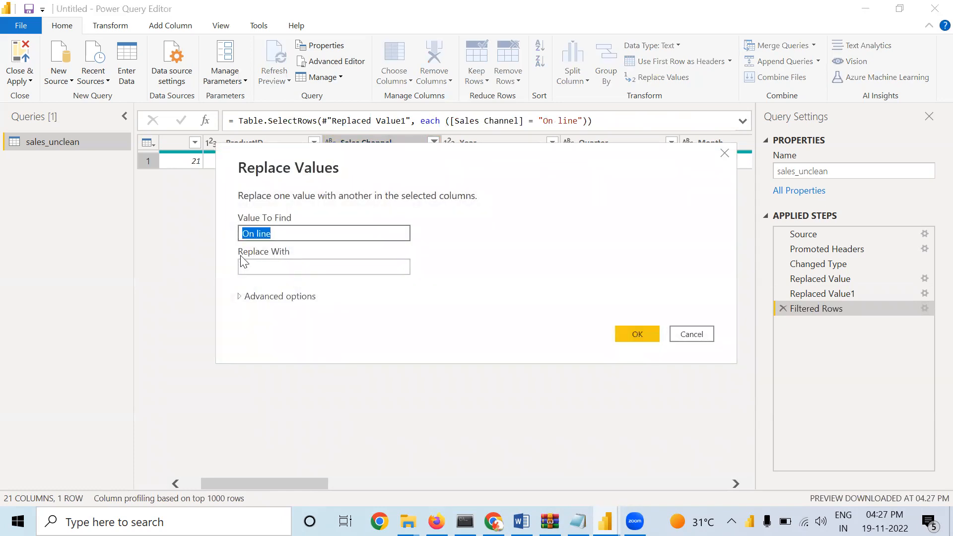
left_click(250, 271)
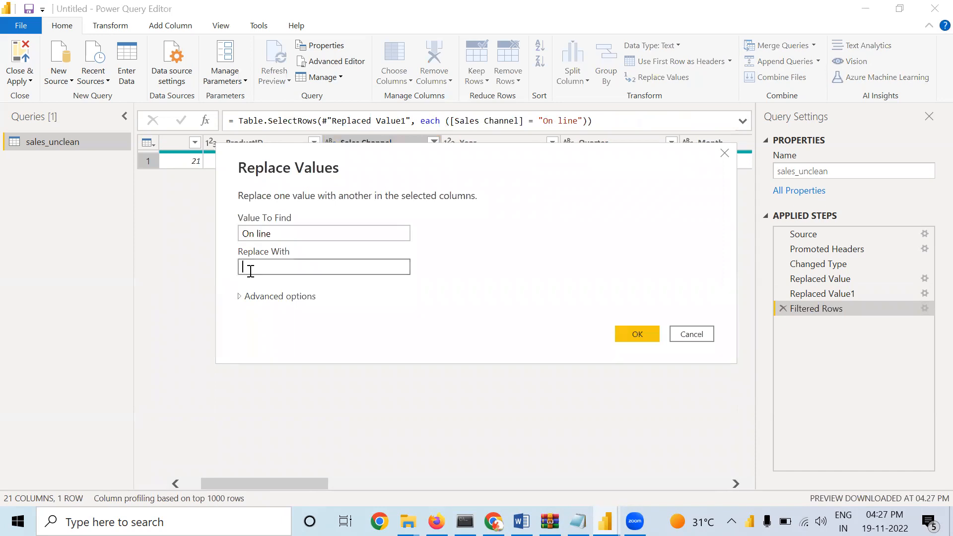
key("ctrl+v")
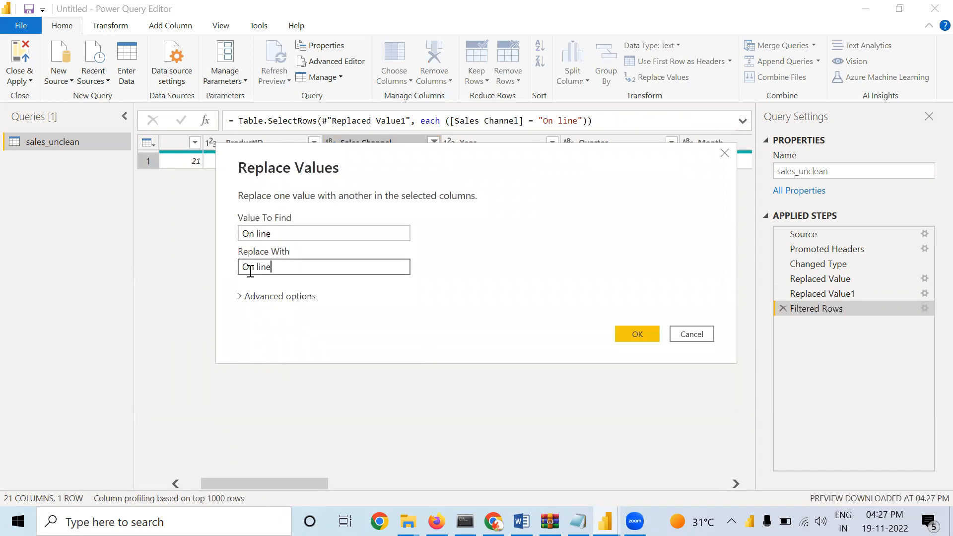
double_click(259, 269)
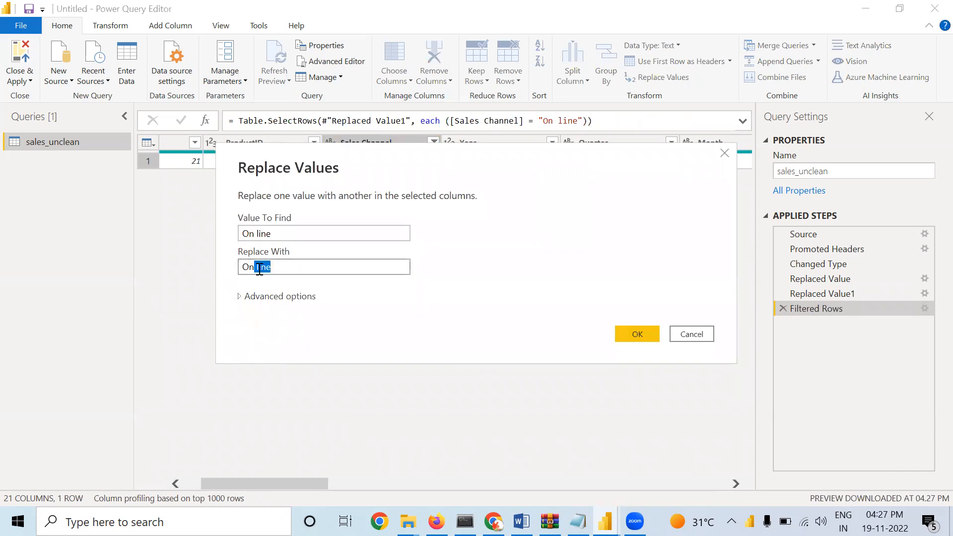
left_click_drag(257, 270, 254, 271)
key("BackSpace")
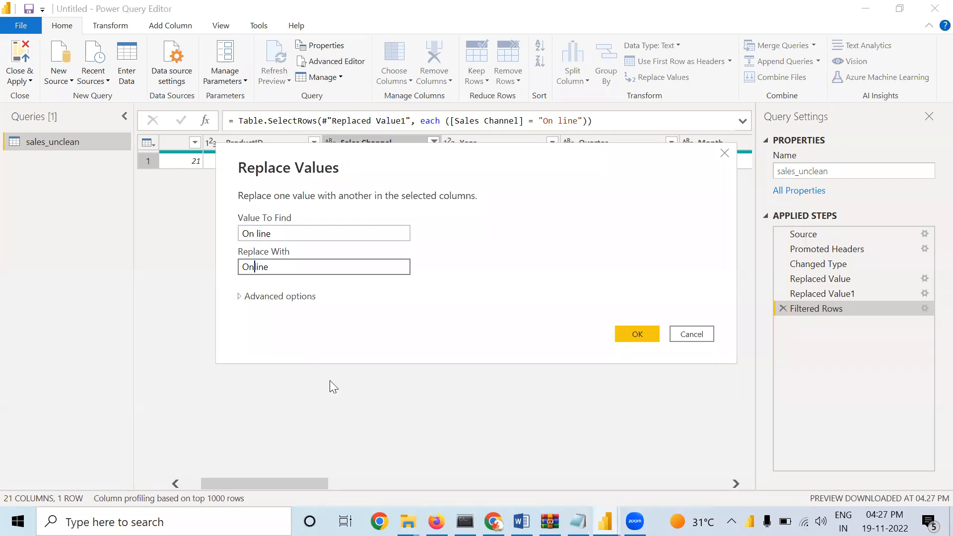
left_click(636, 334)
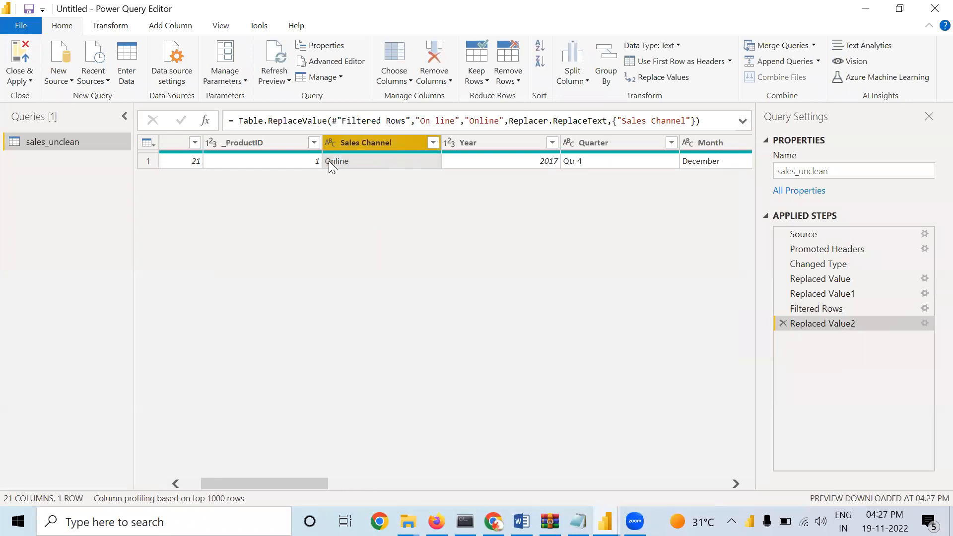
left_click(781, 309)
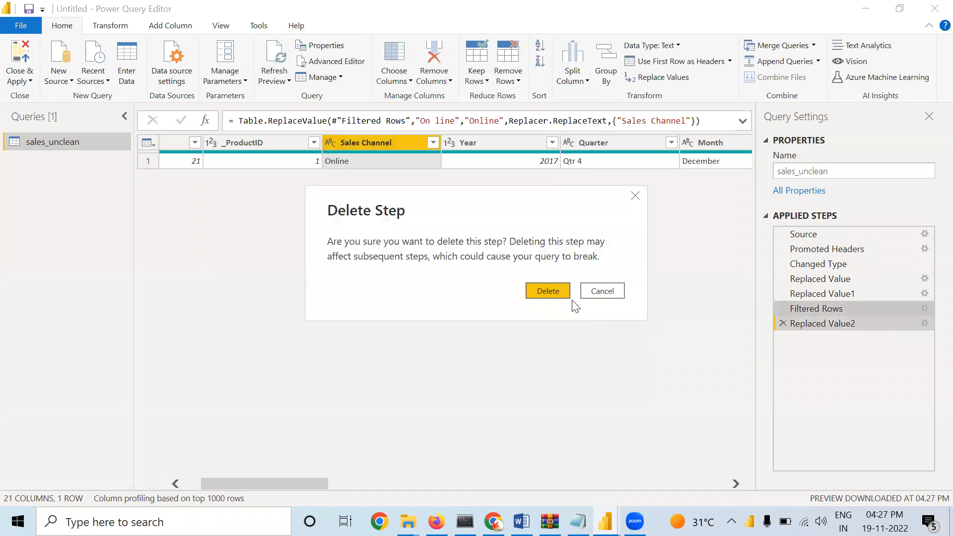
left_click(545, 290)
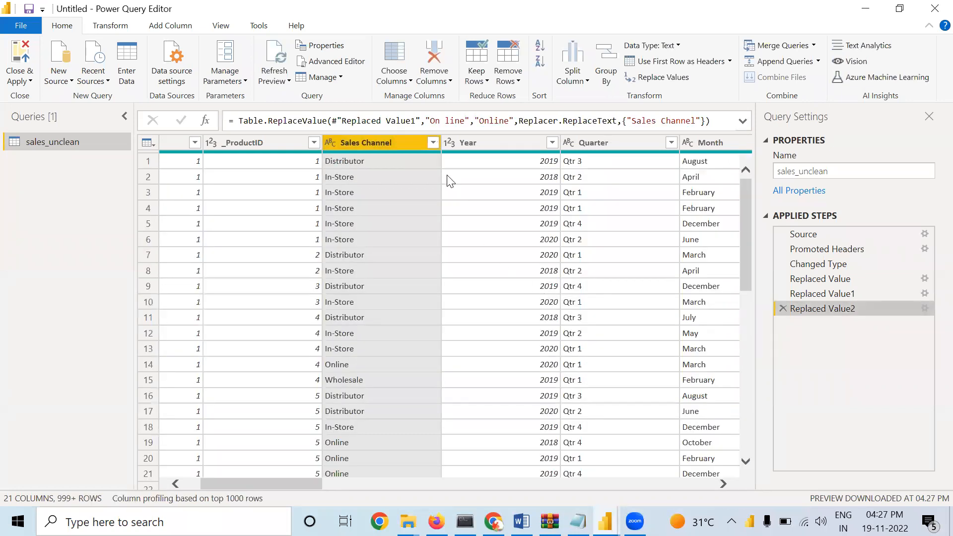
- Load all Sales Channel values and filter the column to show only "Whole#_sale"
left_click(433, 142)
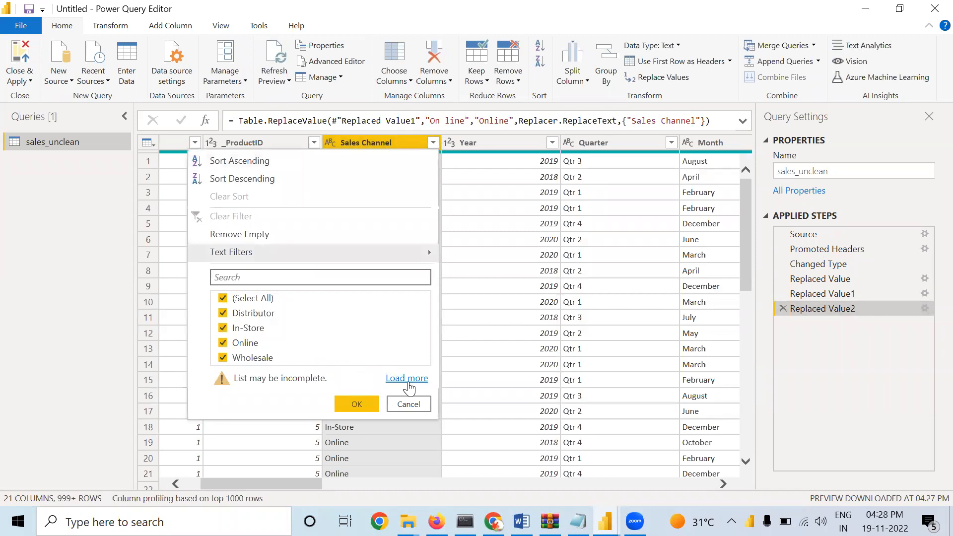
left_click(409, 379)
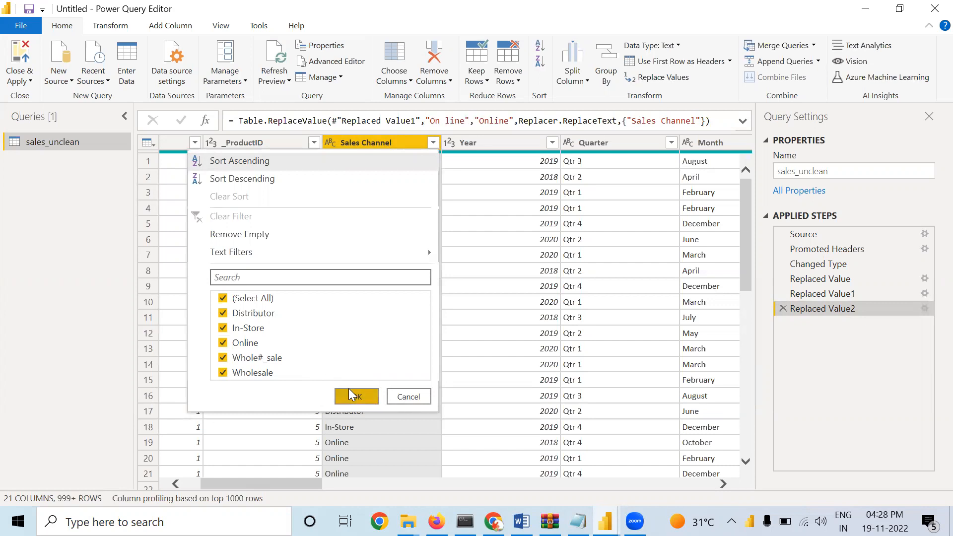
left_click(223, 300)
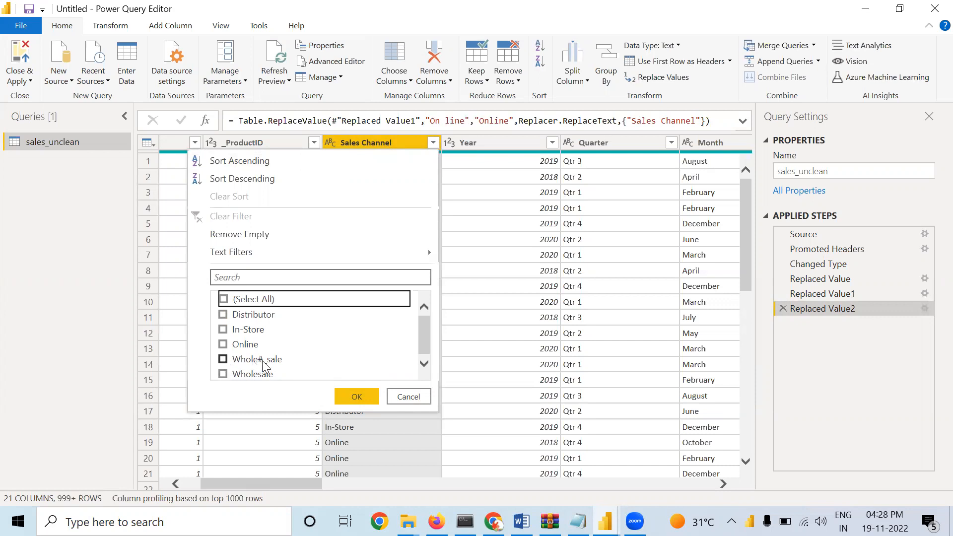
left_click(222, 359)
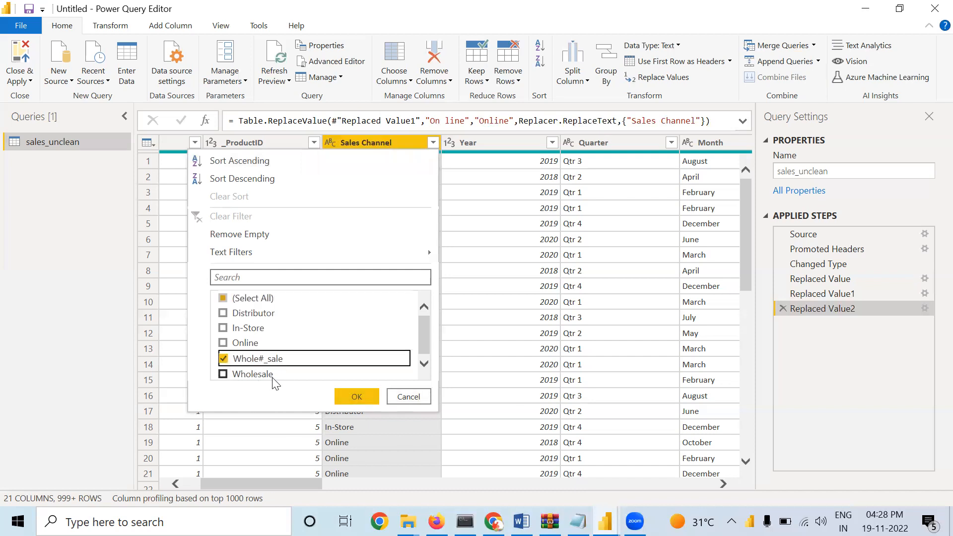
left_click(354, 397)
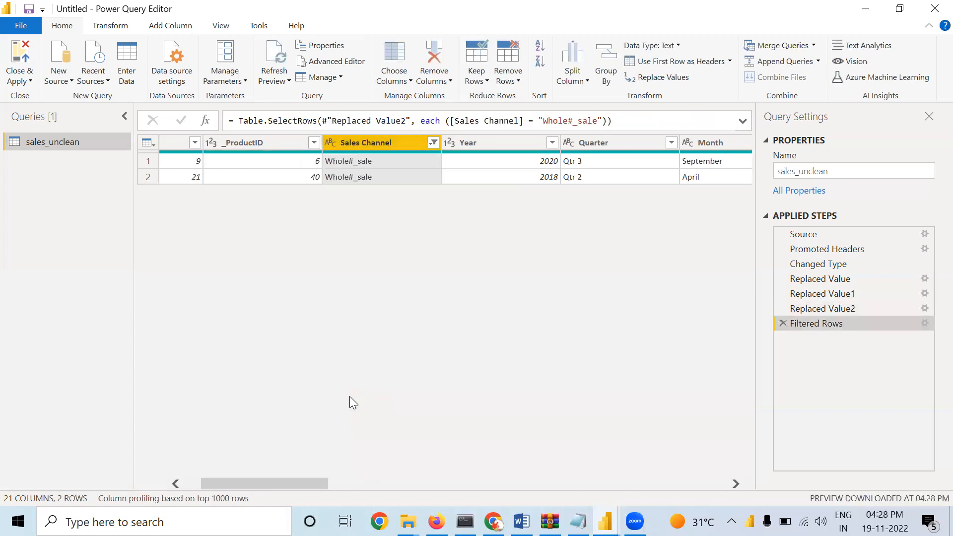
- Replace "Whole#_sale" with "Wholesale" in the Sales Channel column and delete the Filtered Rows step
right_click(404, 174)
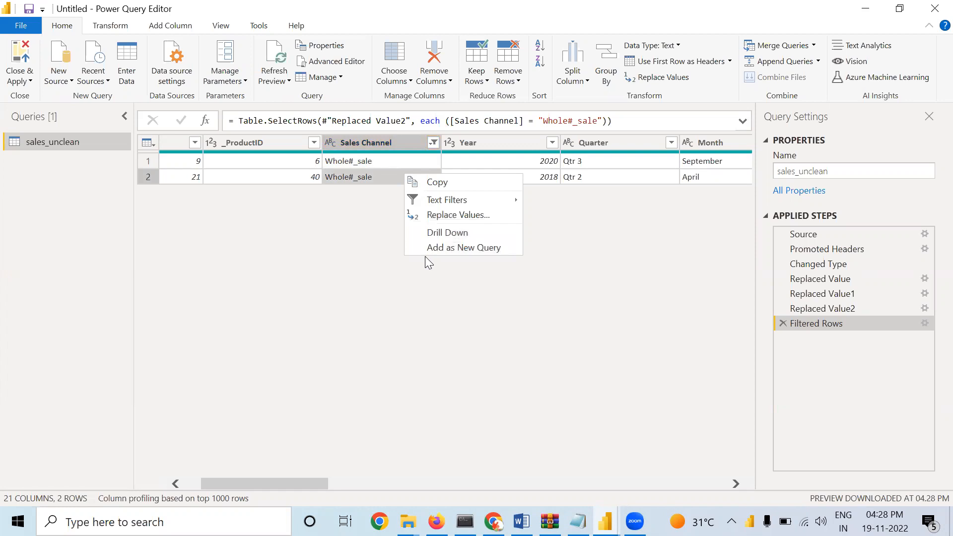
left_click(432, 215)
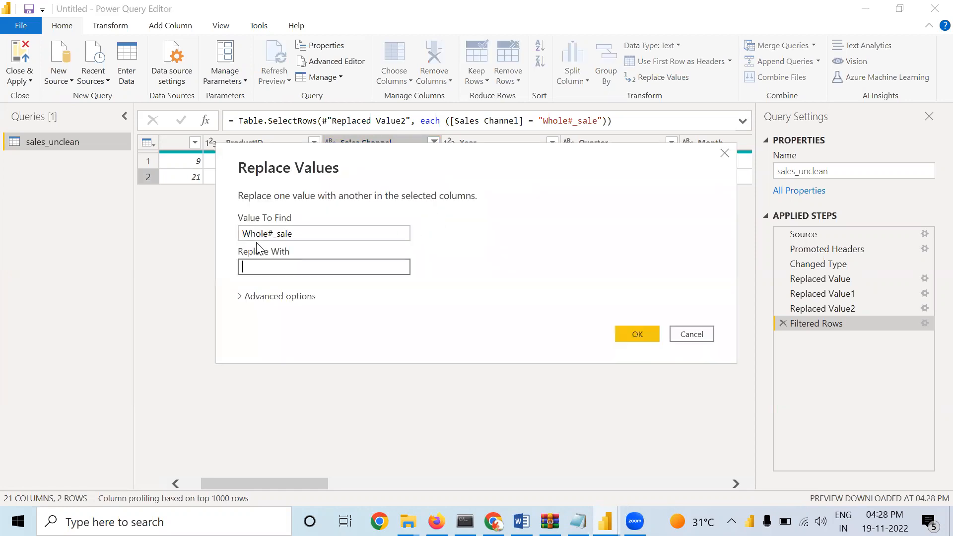
type("Wholesale")
left_click(636, 336)
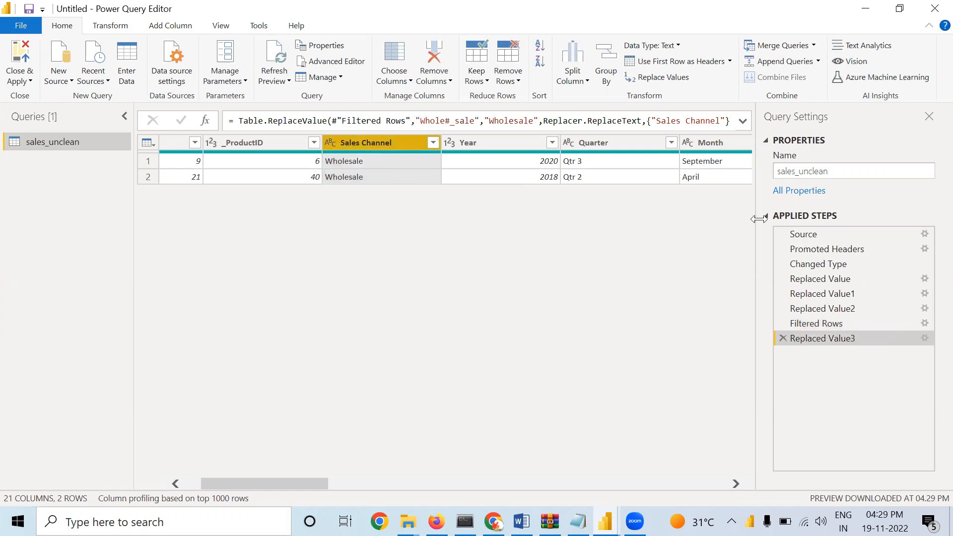
left_click(782, 324)
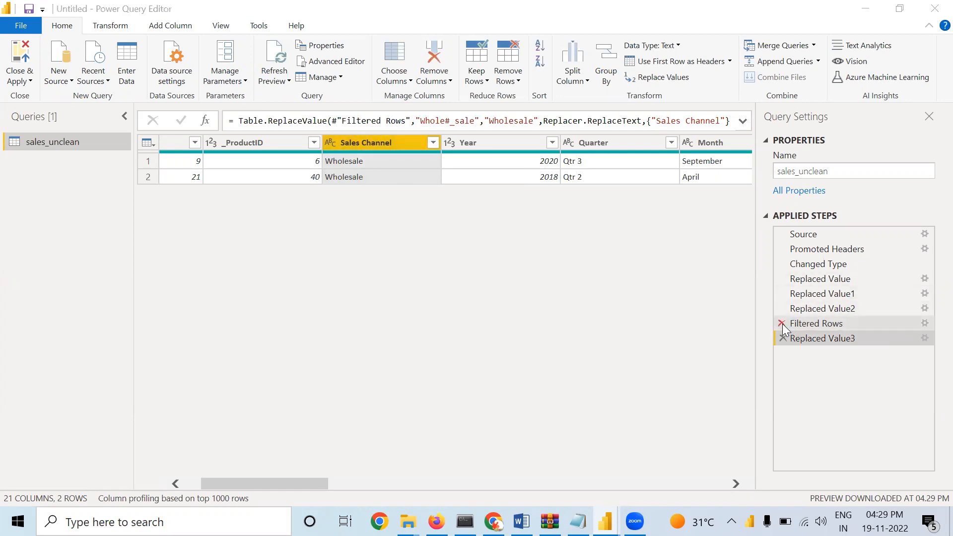
left_click(543, 293)
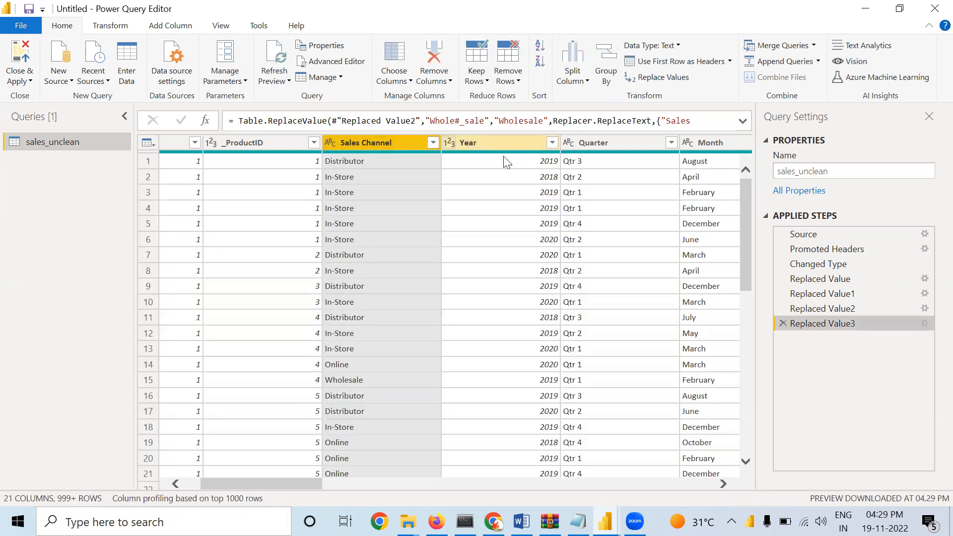
- Check the distinct values in the Sales Channel column and remove the rows with errors in that column
left_click(432, 142)
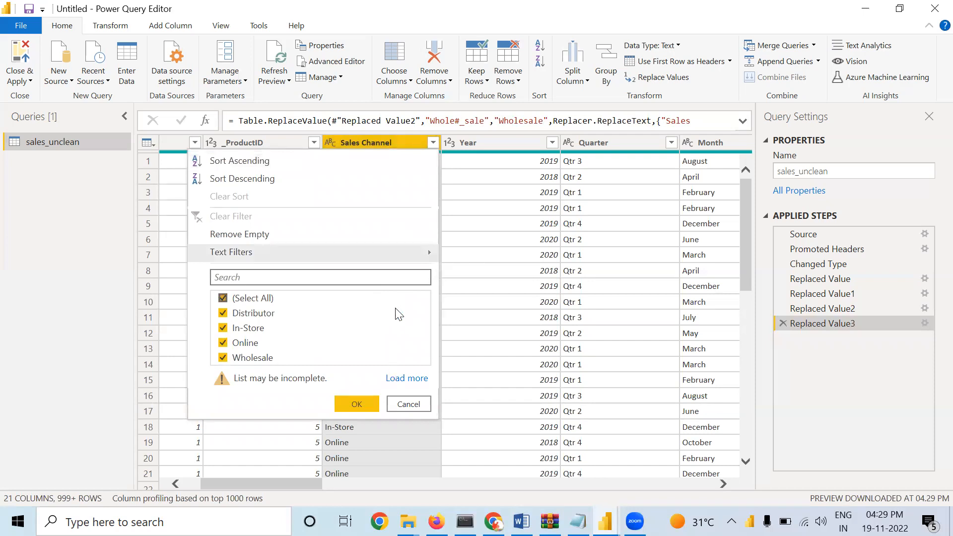
left_click(74, 213)
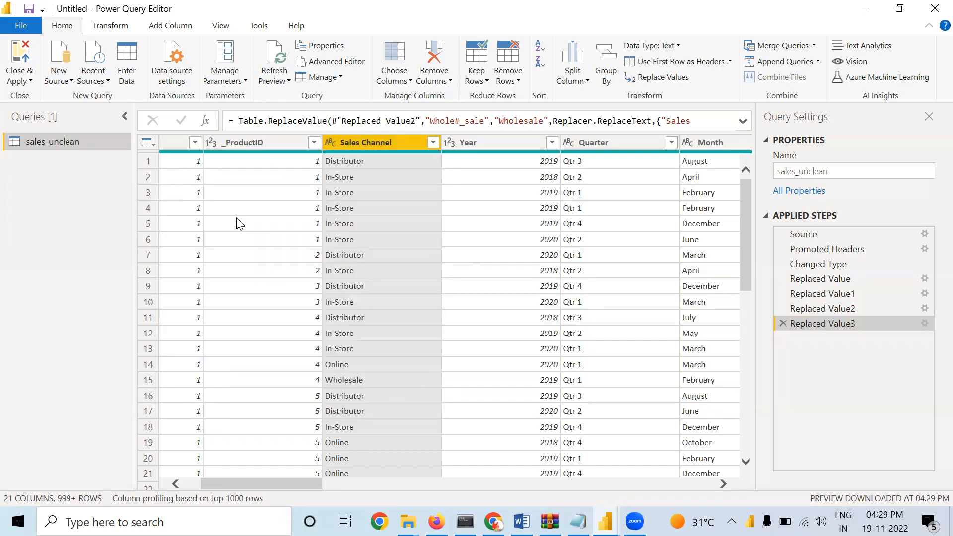
left_click_drag(298, 482, 266, 502)
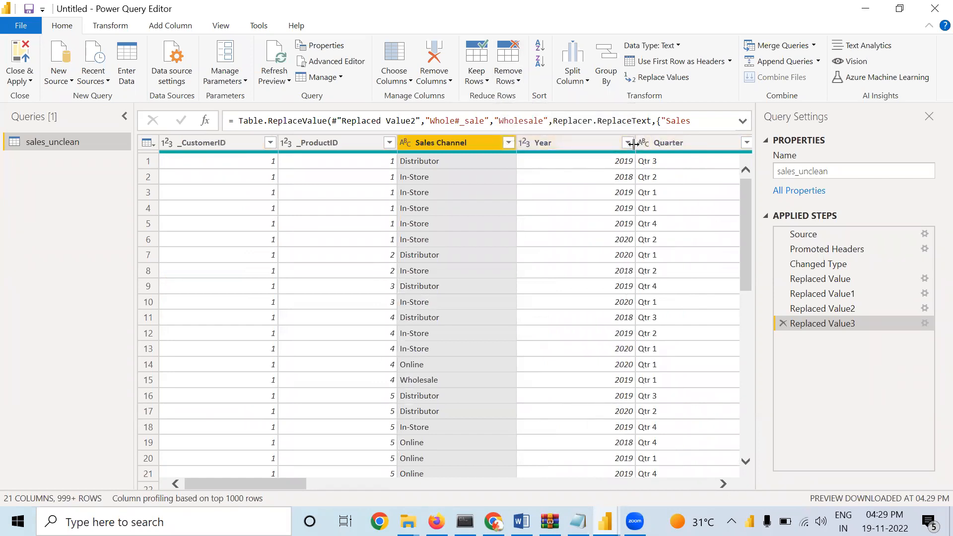
left_click(518, 81)
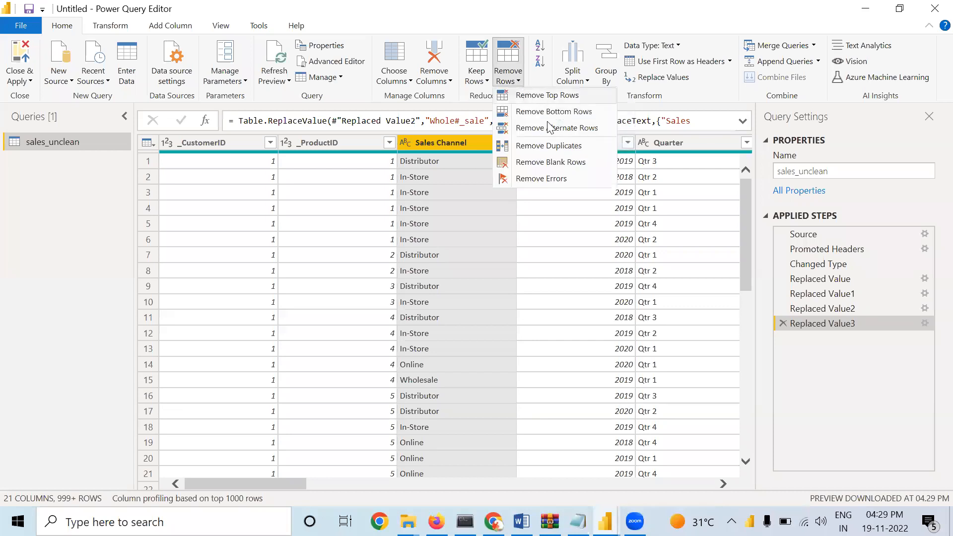
left_click(536, 180)
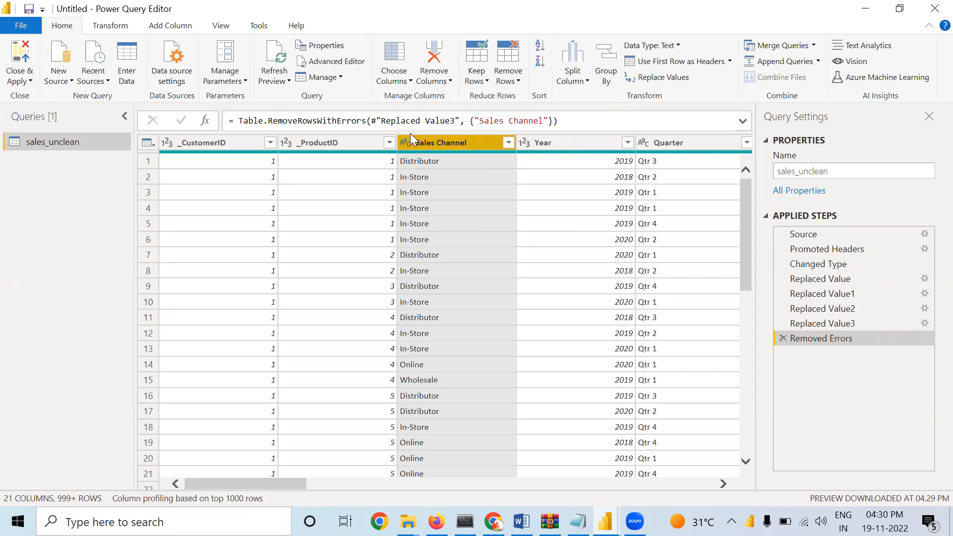
left_click(323, 44)
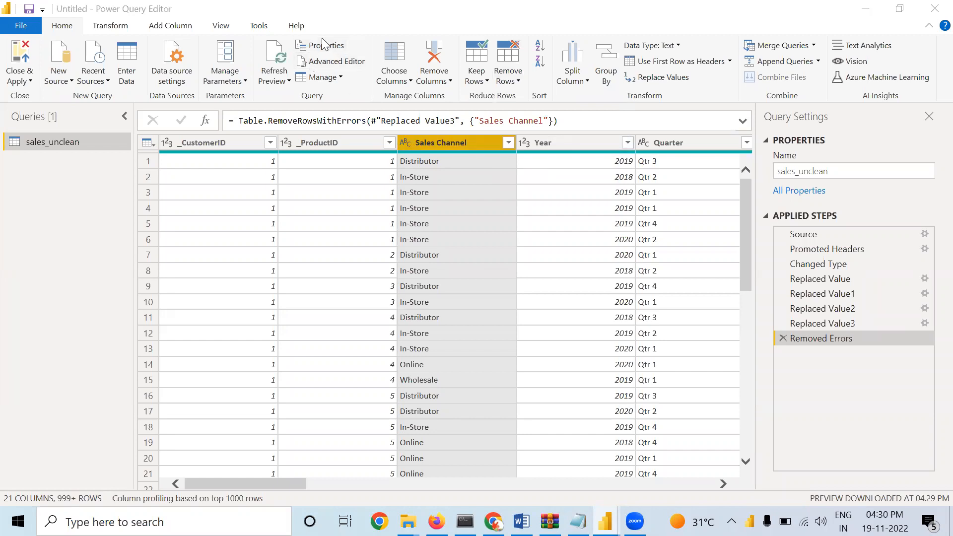
left_click(127, 207)
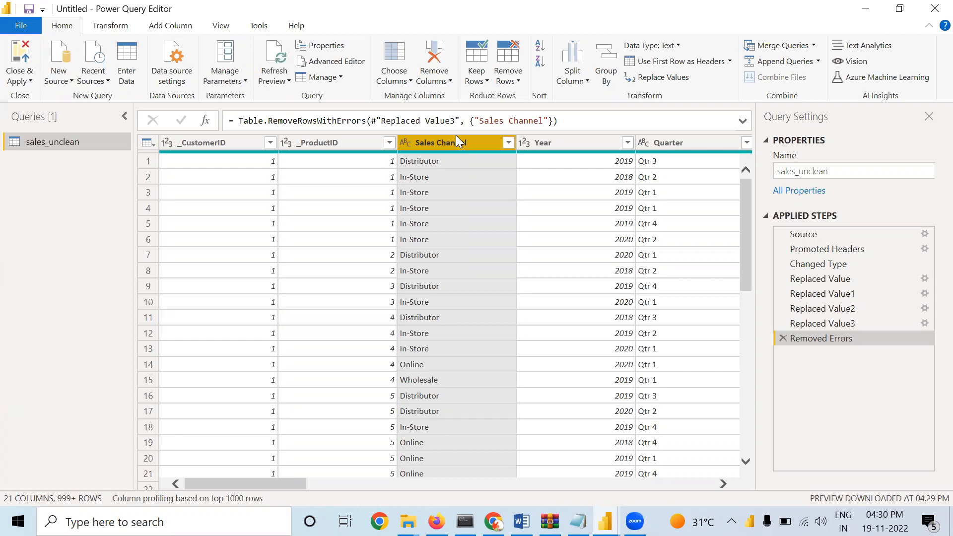
- Look through the filter values of the _CustomerID and _ProductID columns and the data type options for _CustomerID
left_click(271, 142)
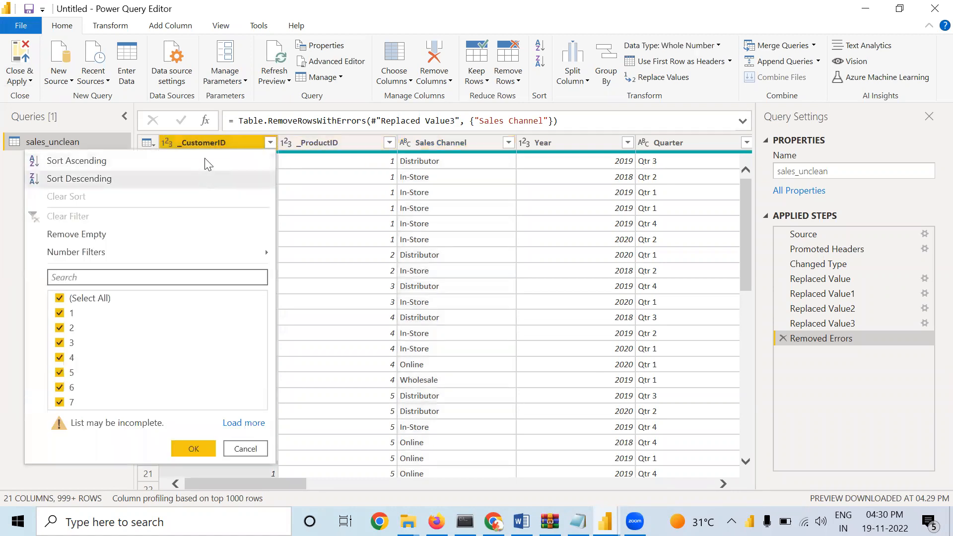
left_click(215, 141)
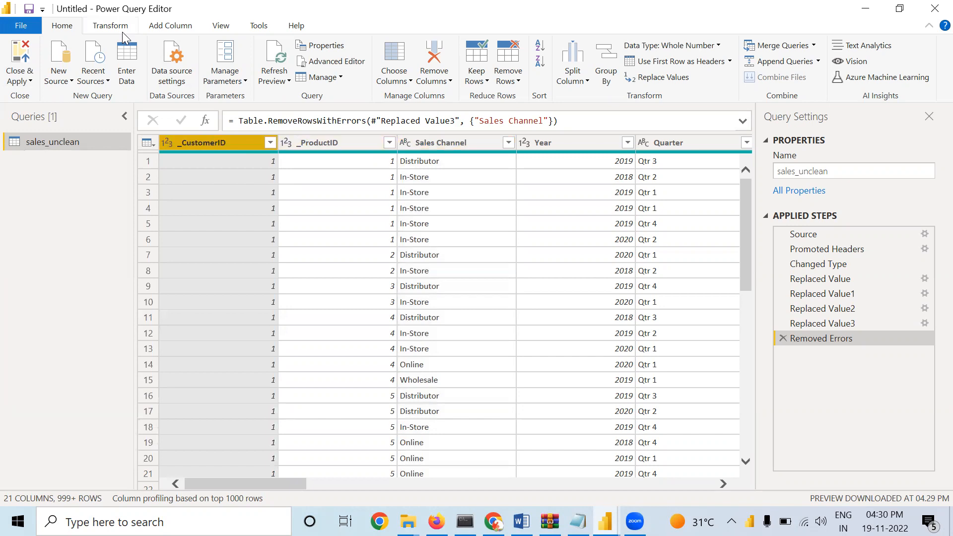
left_click(389, 143)
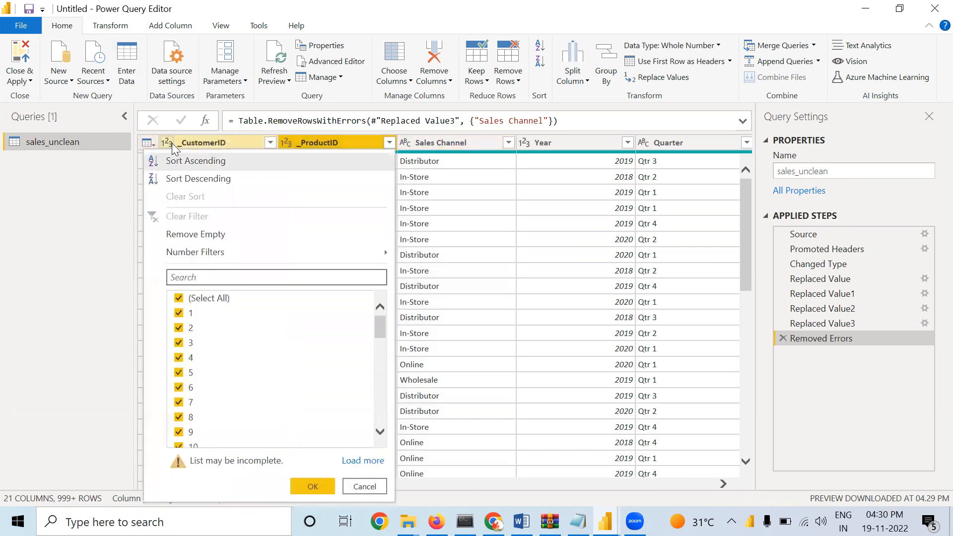
left_click(473, 192)
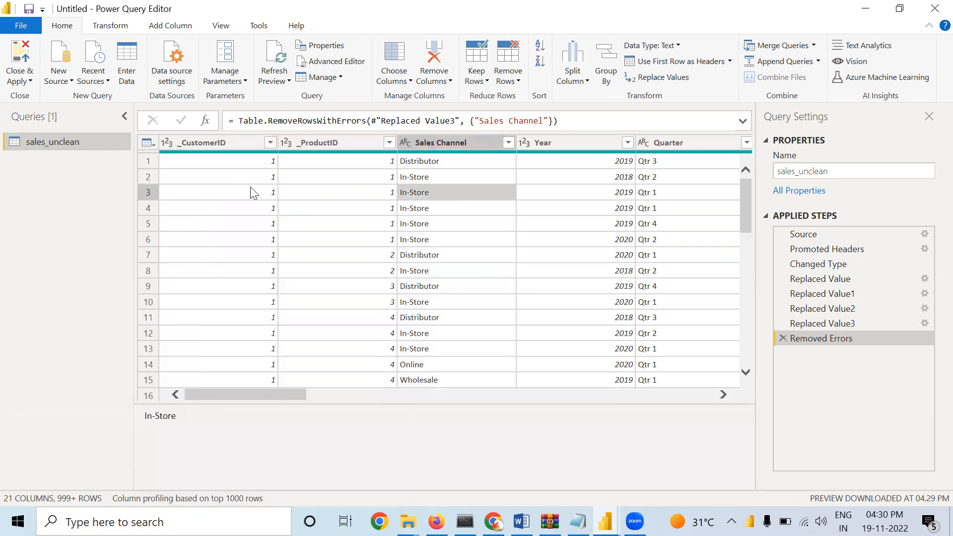
left_click(167, 143)
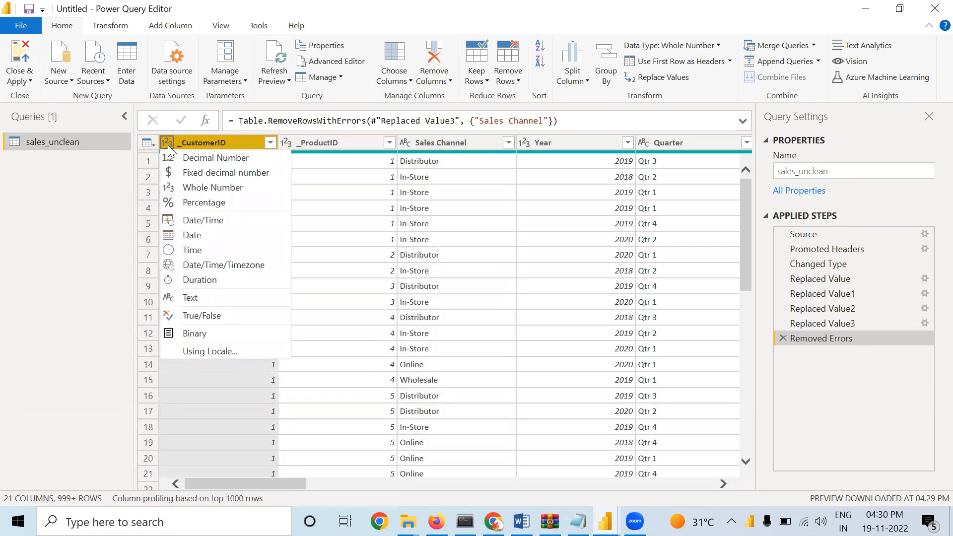
- Try the Decimal Number data type on the Sales Channel column and set it back to Text, replacing the current conversion
left_click(407, 142)
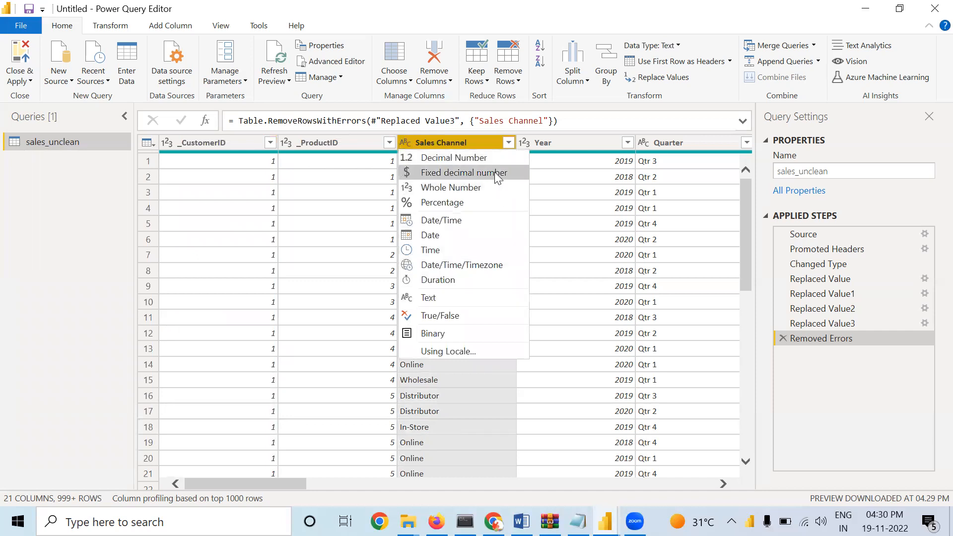
left_click(431, 159)
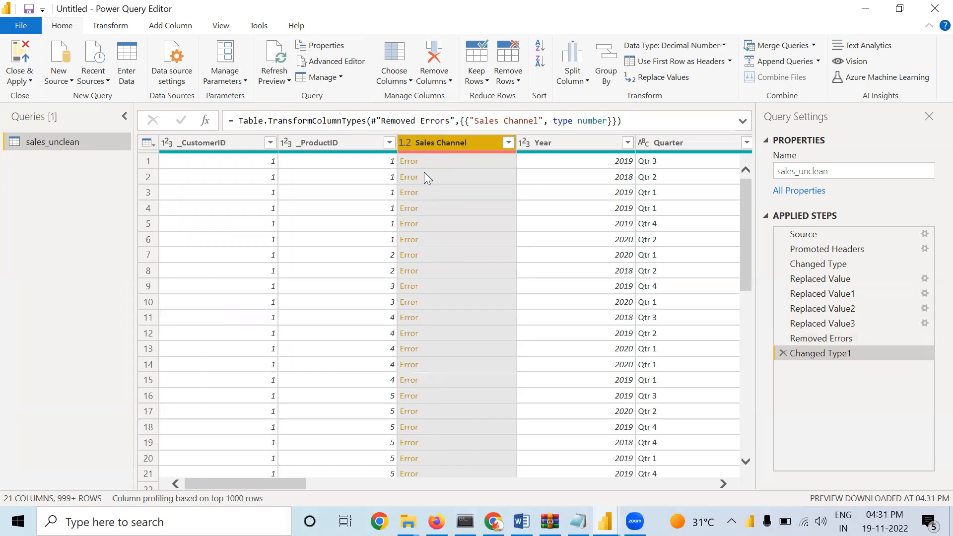
left_click(406, 143)
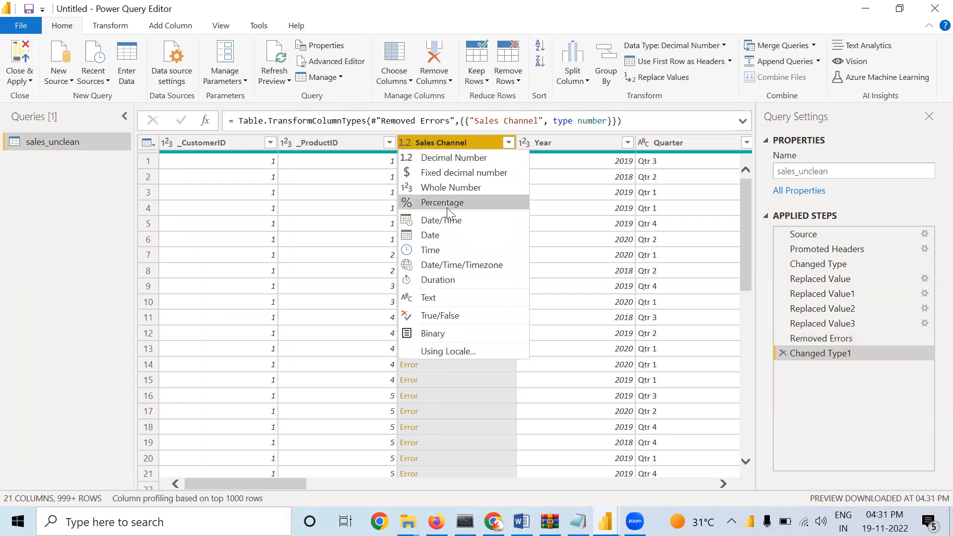
left_click(432, 297)
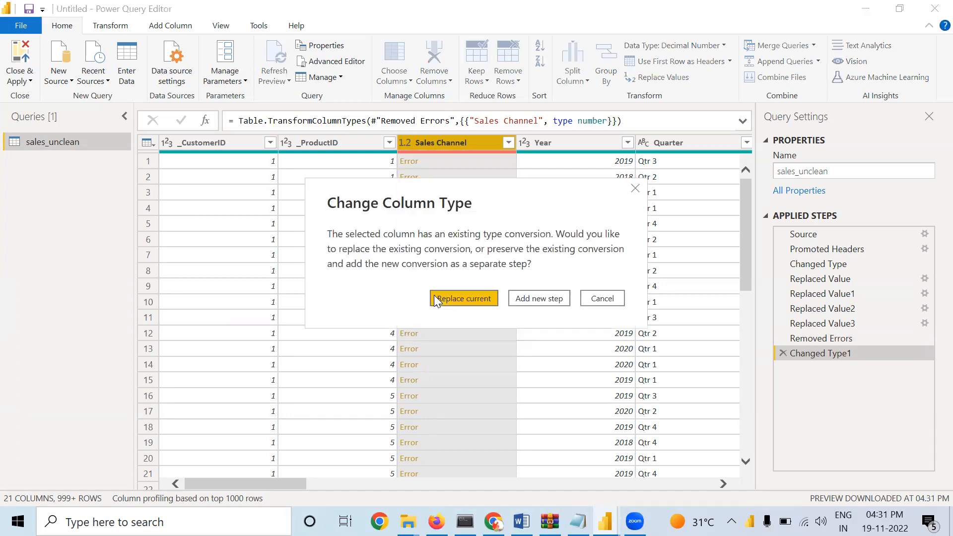
left_click(459, 298)
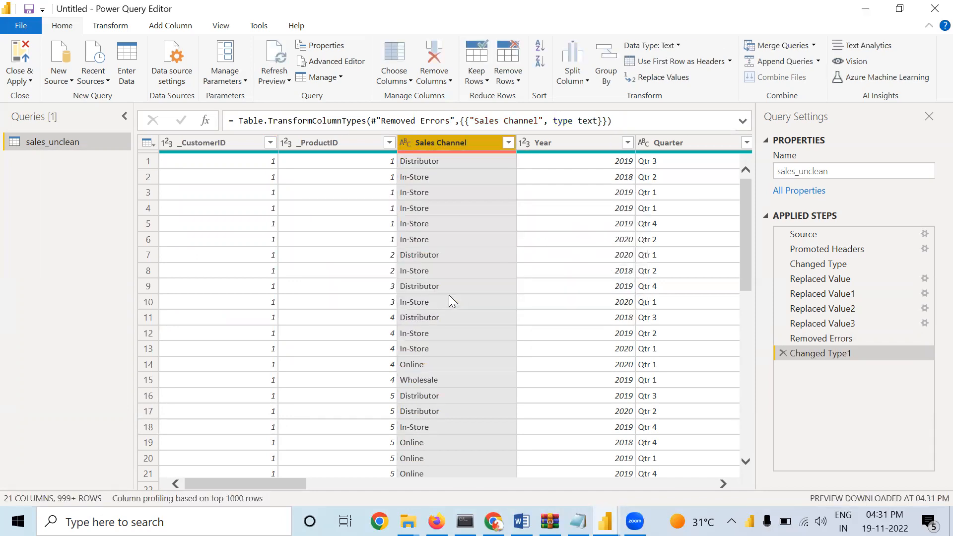
- Examine the data types of the remaining columns, including the type options for Month and Unit Cost
left_click(255, 243)
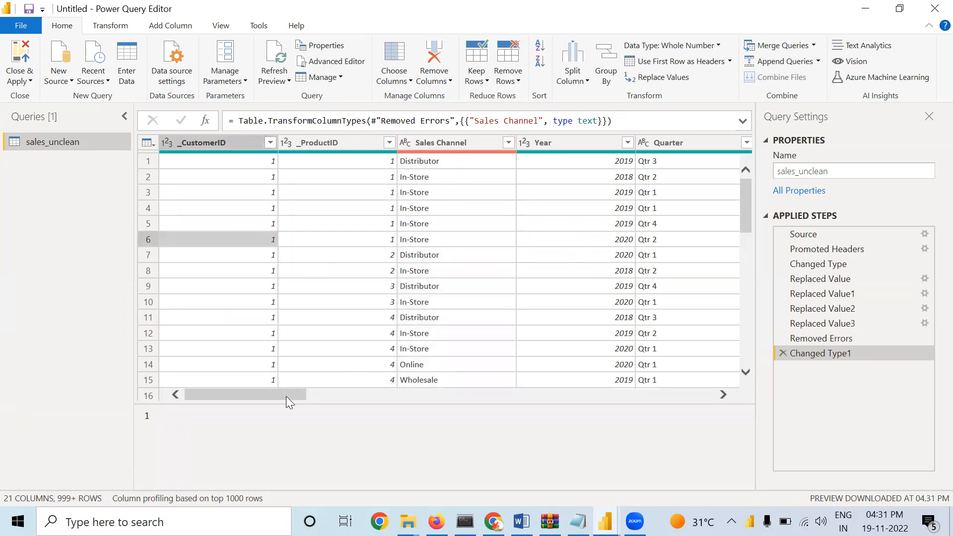
left_click_drag(279, 394, 353, 388)
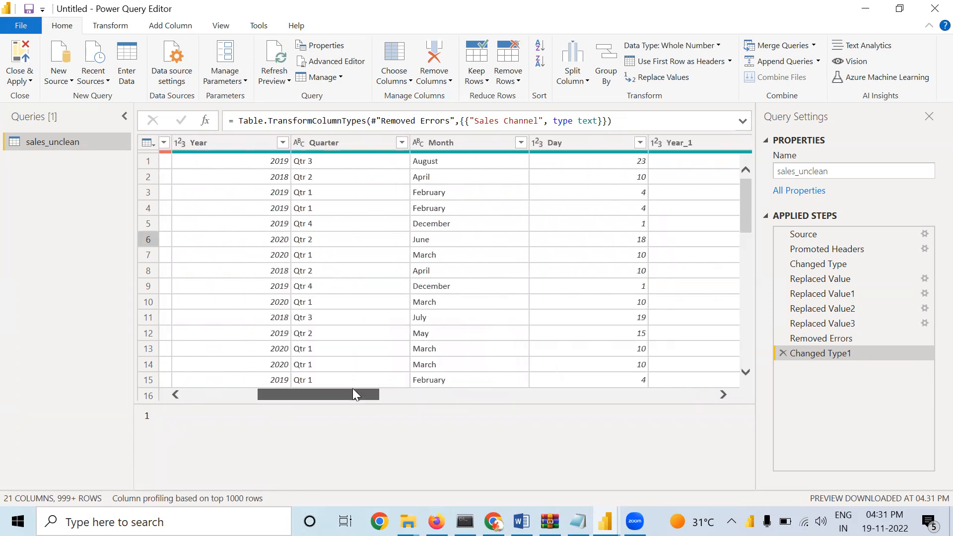
left_click(418, 144)
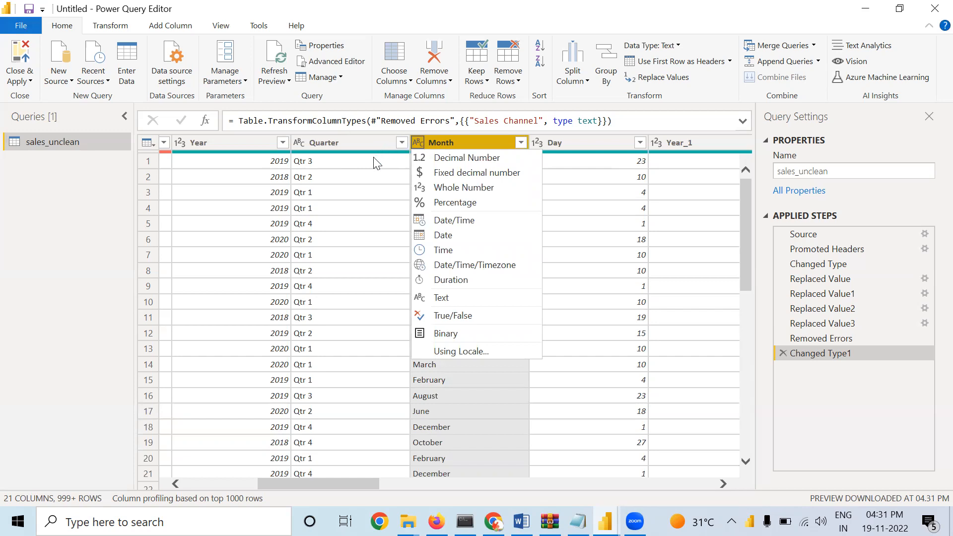
left_click(365, 193)
left_click(365, 193)
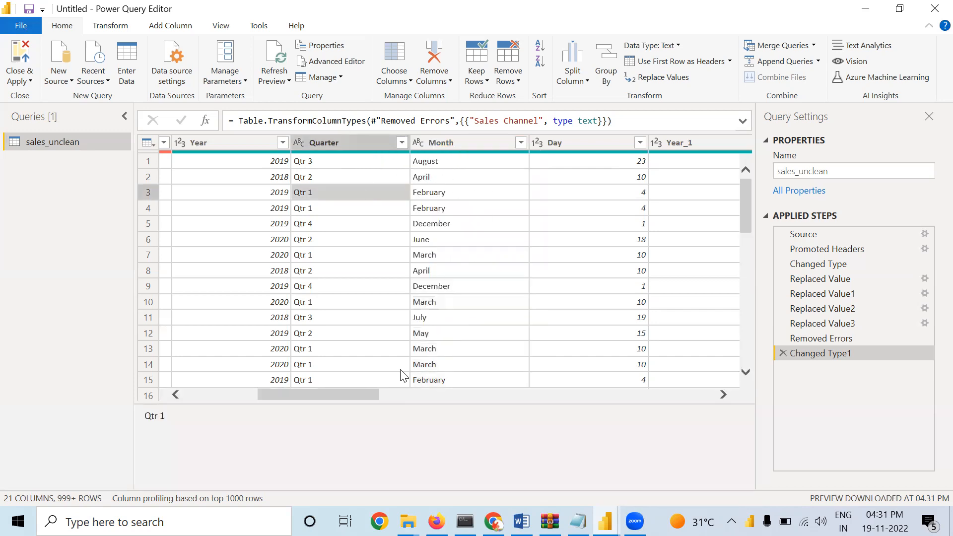
left_click_drag(363, 393, 713, 375)
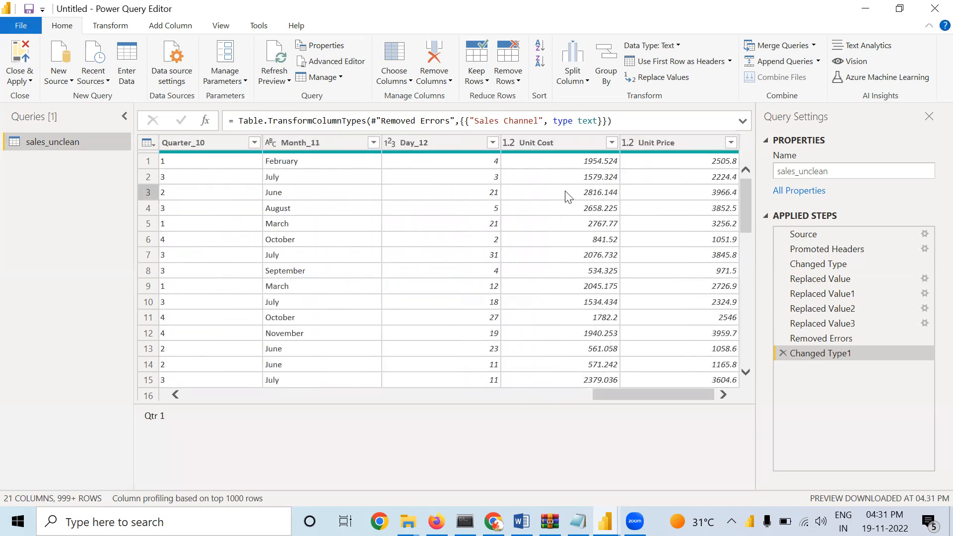
left_click(509, 141)
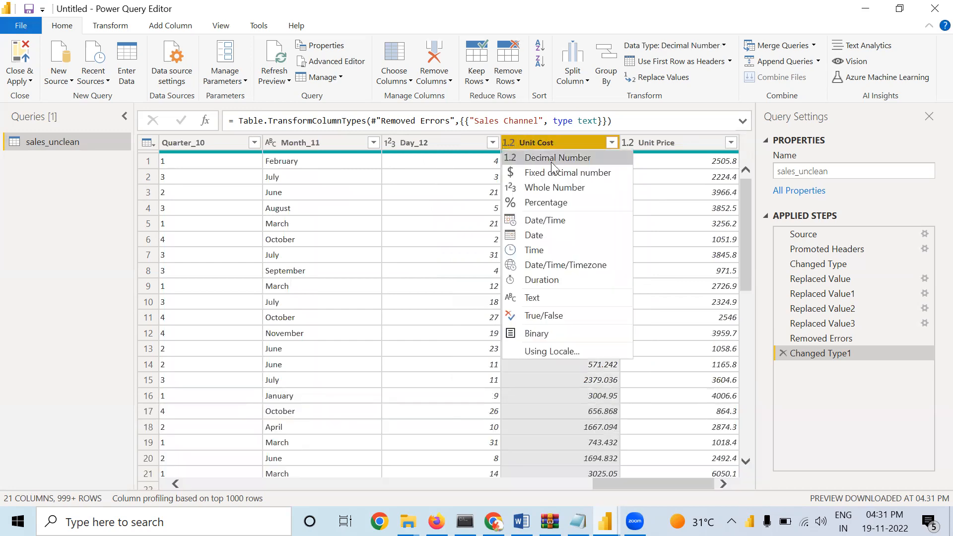
left_click(506, 141)
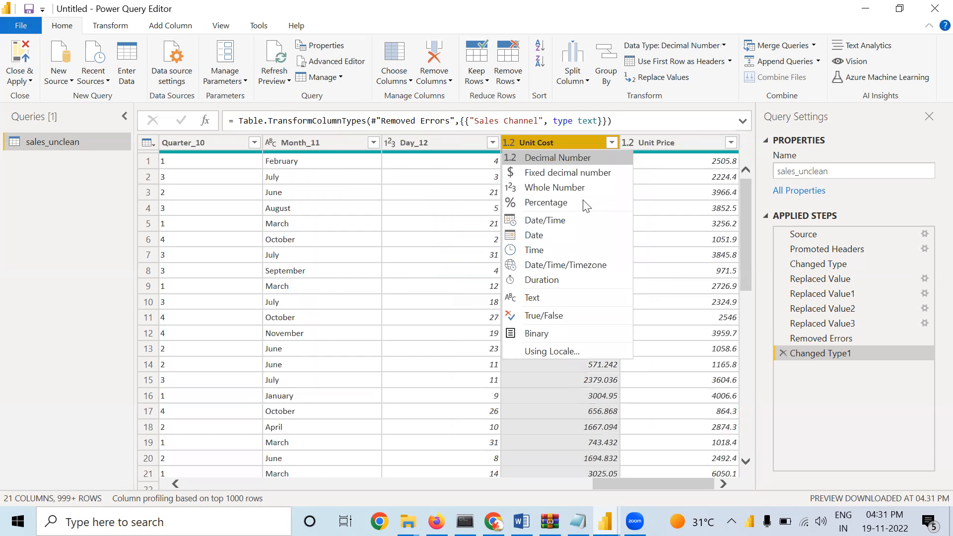
left_click(569, 412)
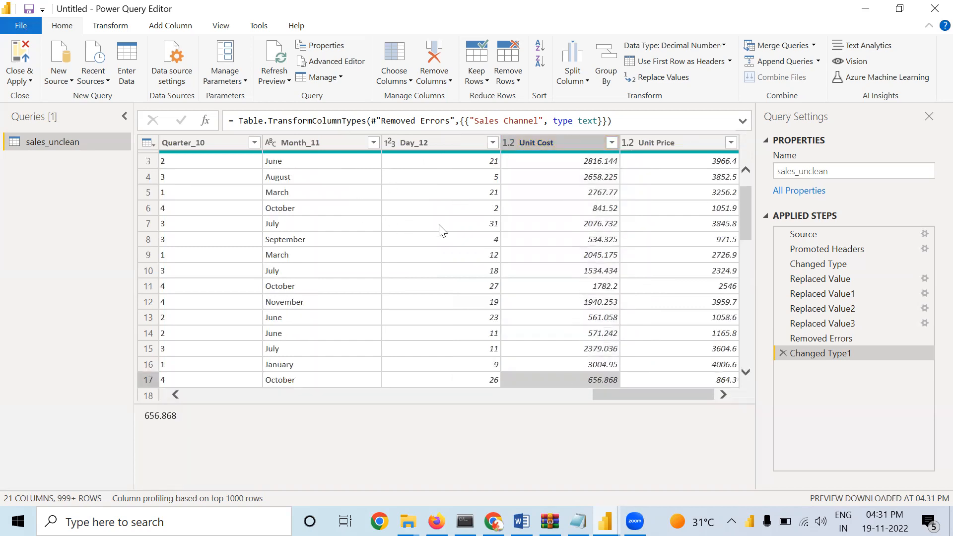
- Close the Power Query Editor without applying the changes and discard the pending changes to the sales_unclean query
left_click(933, 7)
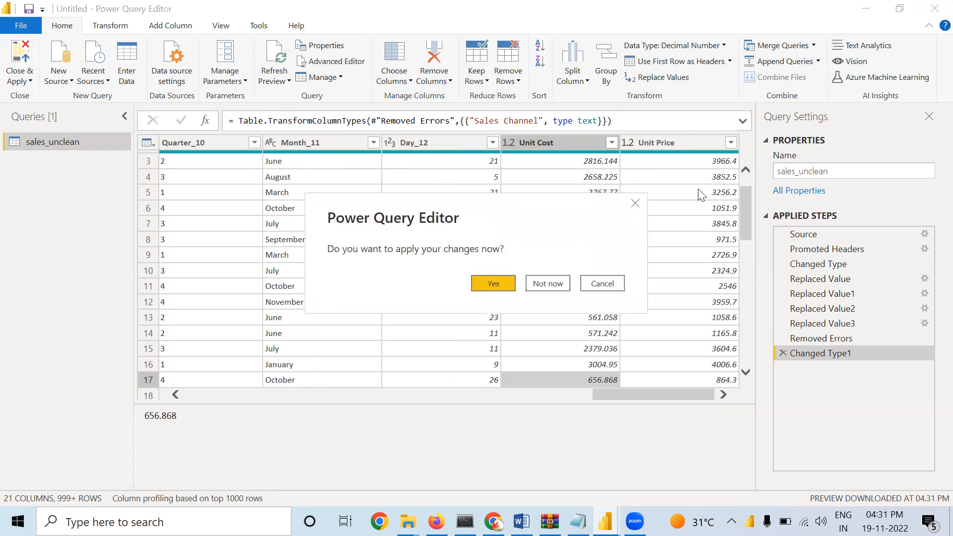
left_click(545, 287)
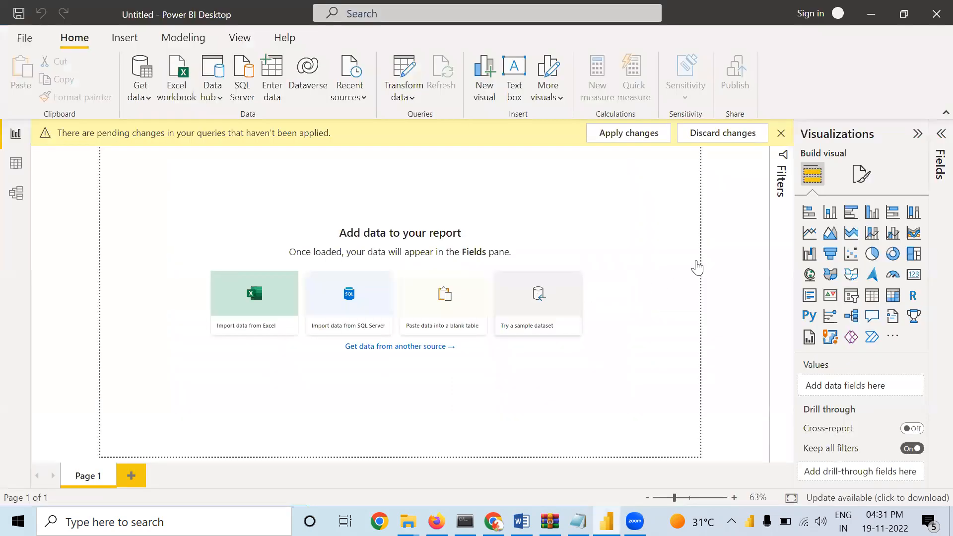
left_click(709, 142)
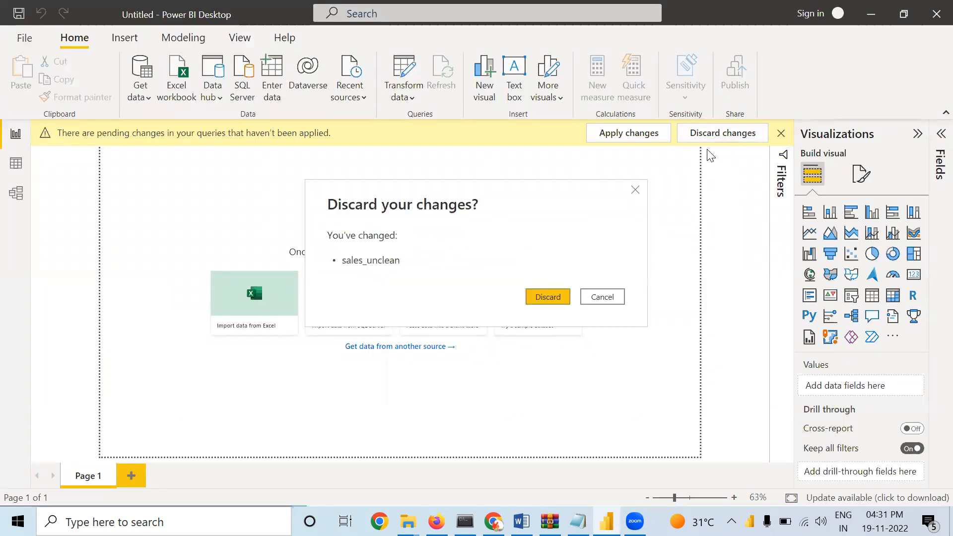
left_click(562, 297)
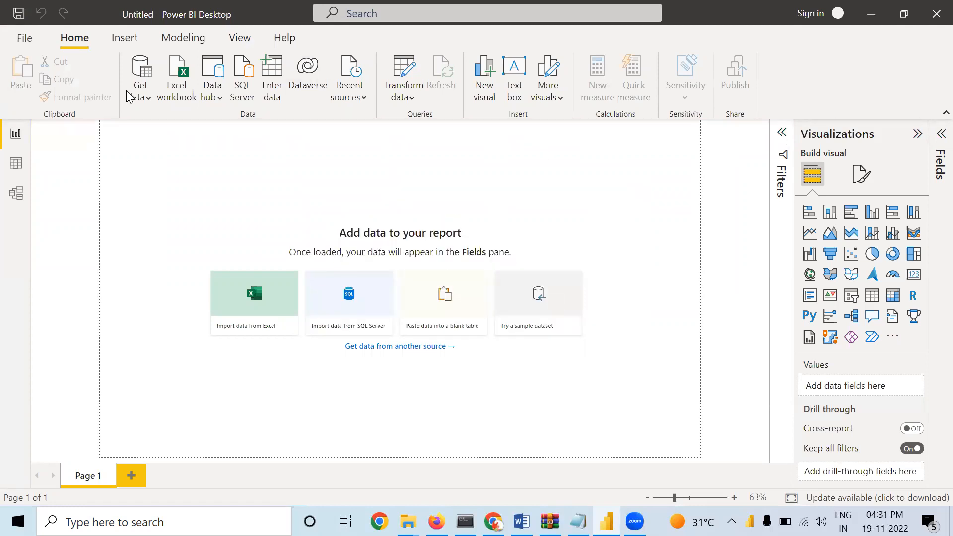
- Import the sales_unclean2 CSV file from Downloads and open its data for transformation in the Power Query Editor
left_click(147, 99)
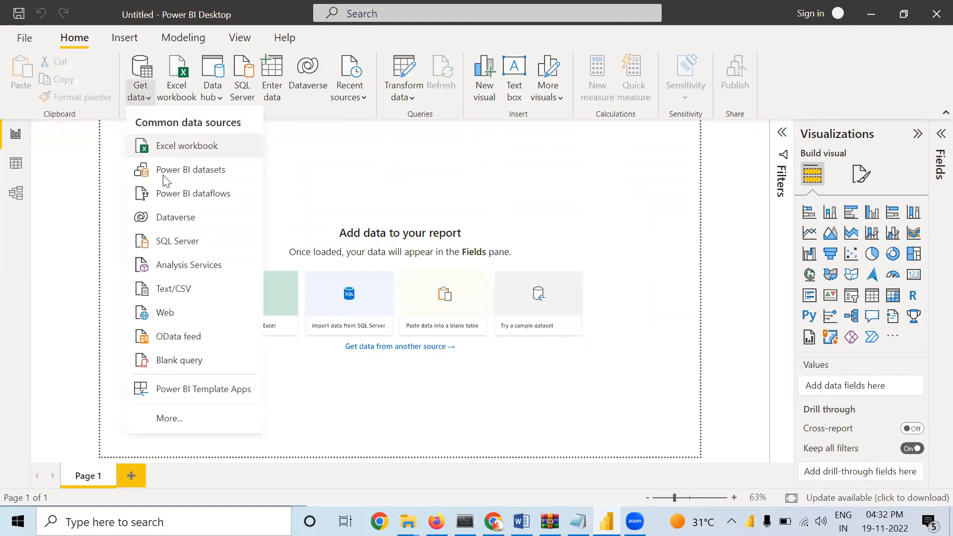
left_click(172, 290)
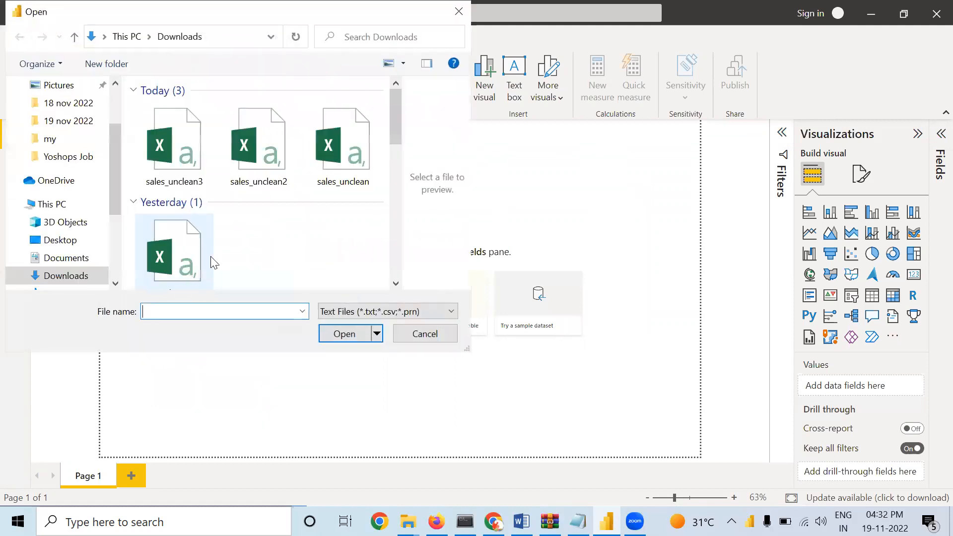
left_click(254, 154)
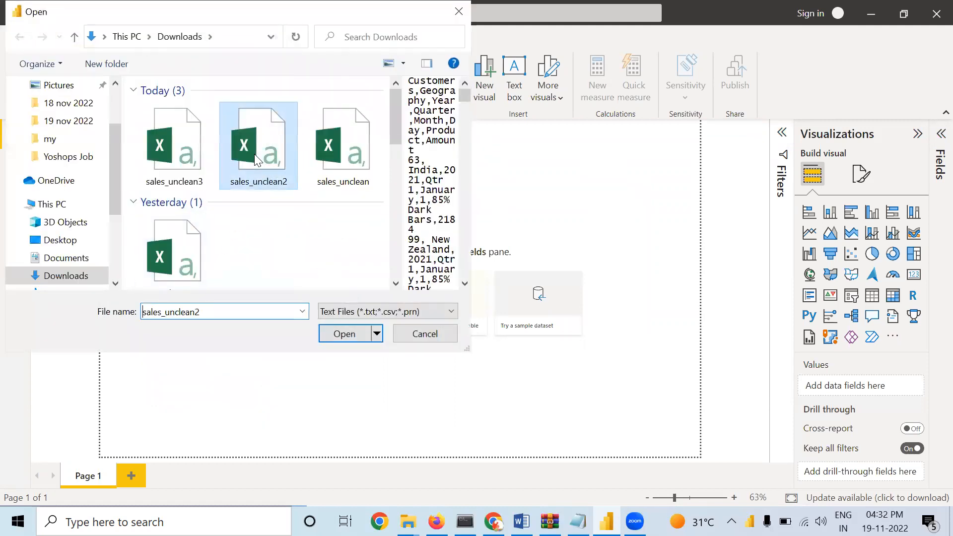
left_click(343, 337)
left_click(342, 336)
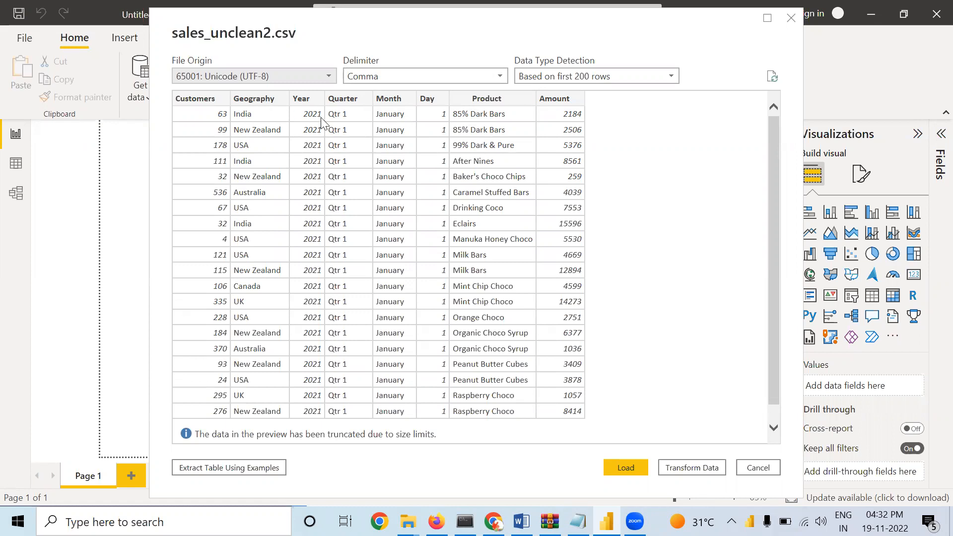
left_click(684, 471)
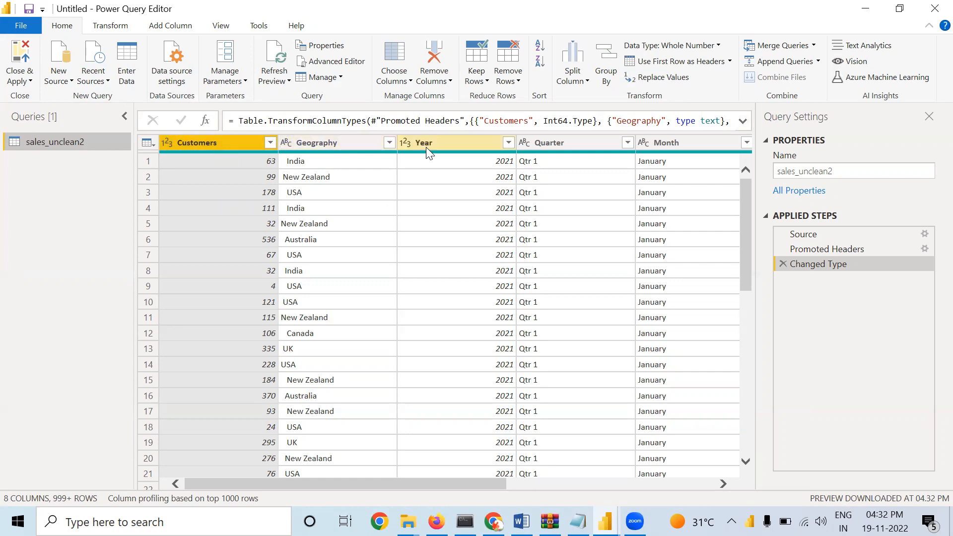
mouse_move(491, 480)
left_mouse_down()
mouse_move(608, 492)
mouse_move(717, 479)
mouse_move(653, 468)
mouse_move(492, 498)
left_mouse_up()
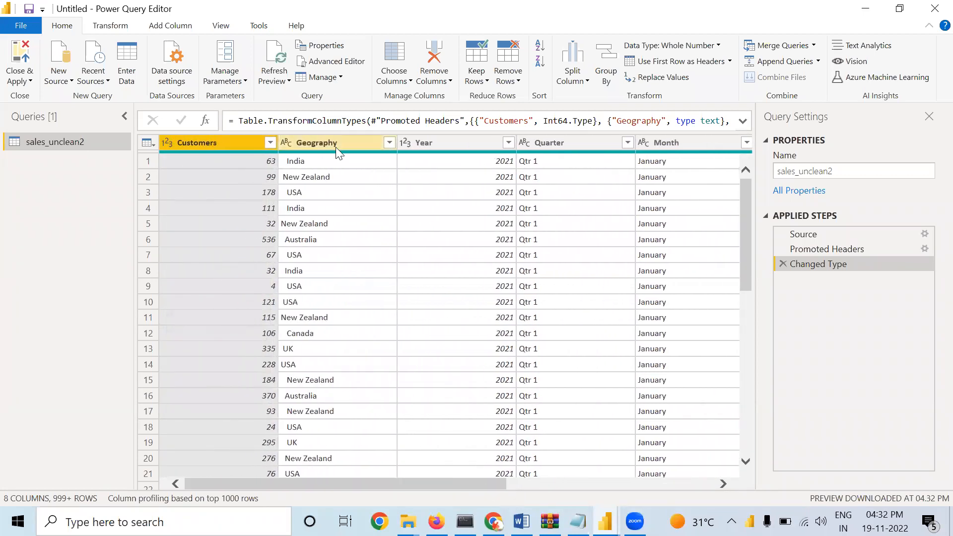